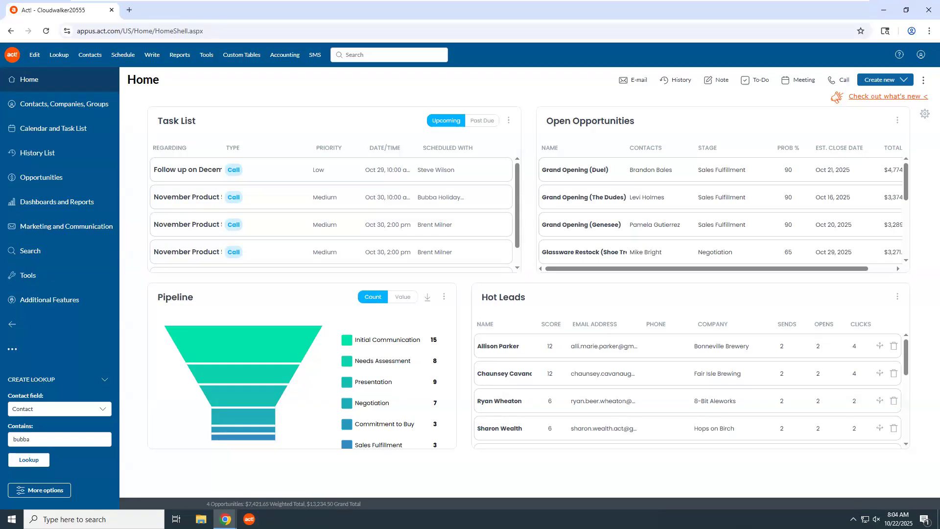
# From the Opportunities list, open the Grand Opening (Hops on Birch) deal ($3,379.80, Negotiation)
pyautogui.click(40, 181)
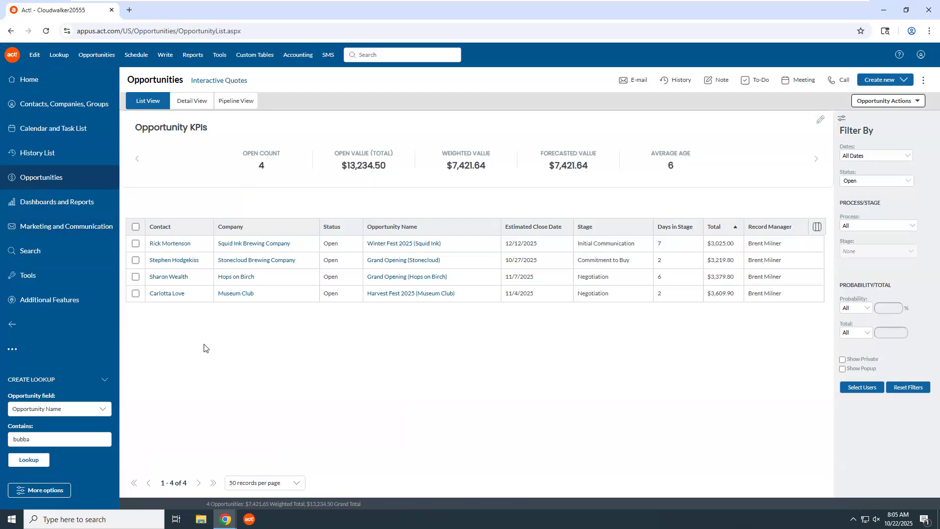
pyautogui.click(406, 278)
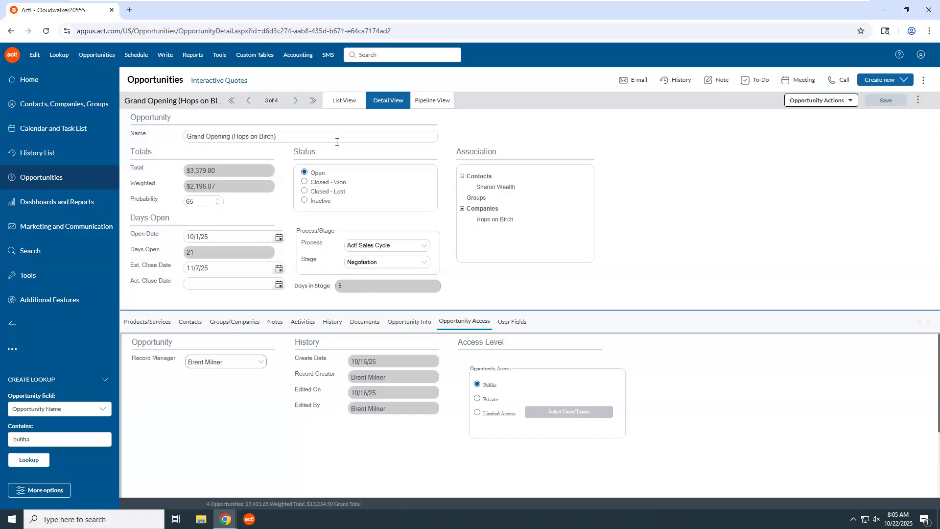
# Start a blank Create Quote form in the Interactive Quotes module
pyautogui.click(220, 83)
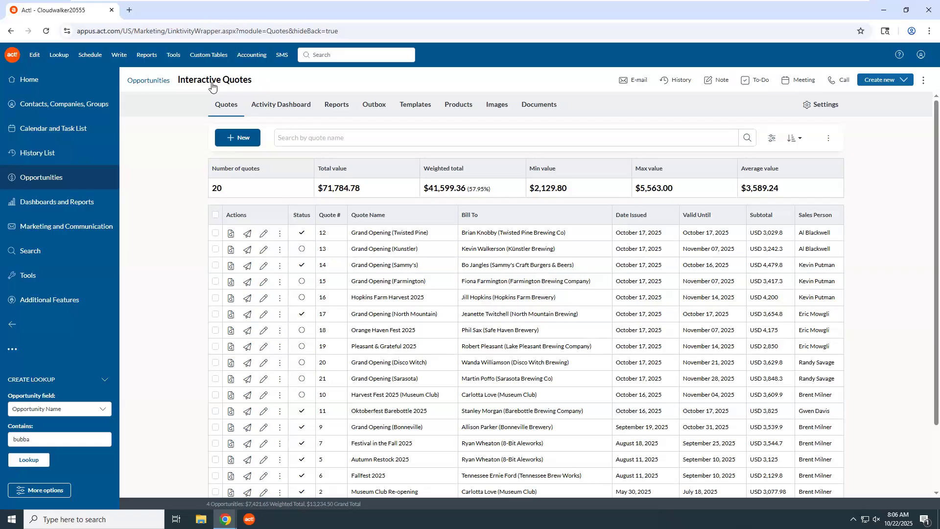
pyautogui.click(235, 142)
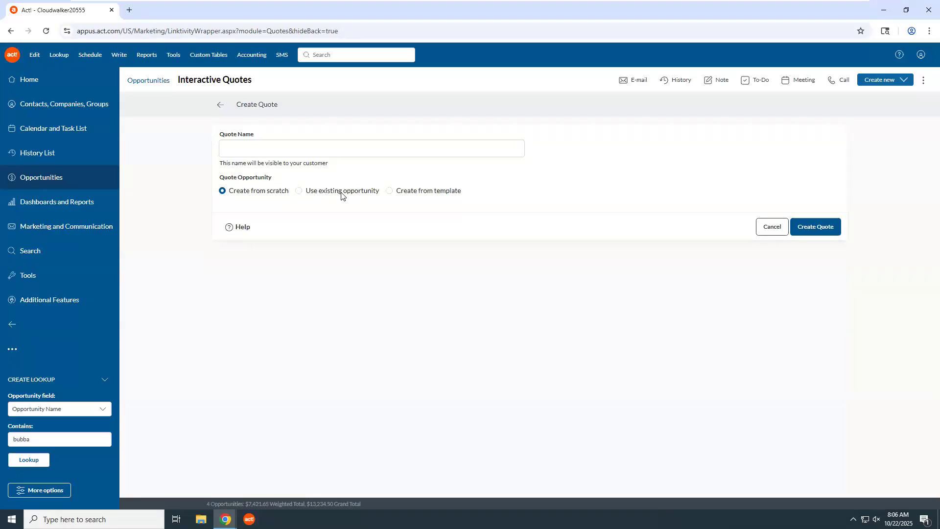
# Create quote 'Grand Opening (Hops on Birch)' from the existing Grand Opening (Hops on Birch) opportunity
pyautogui.click(300, 192)
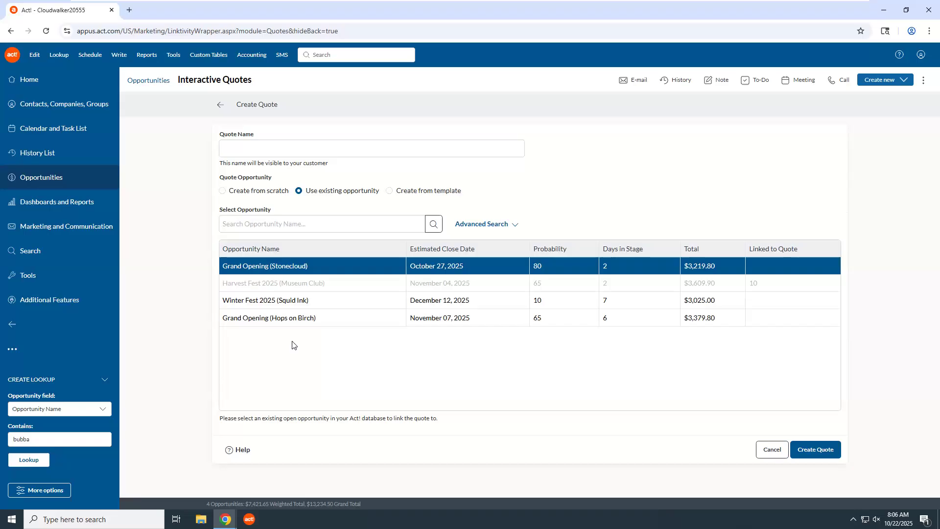
pyautogui.click(289, 320)
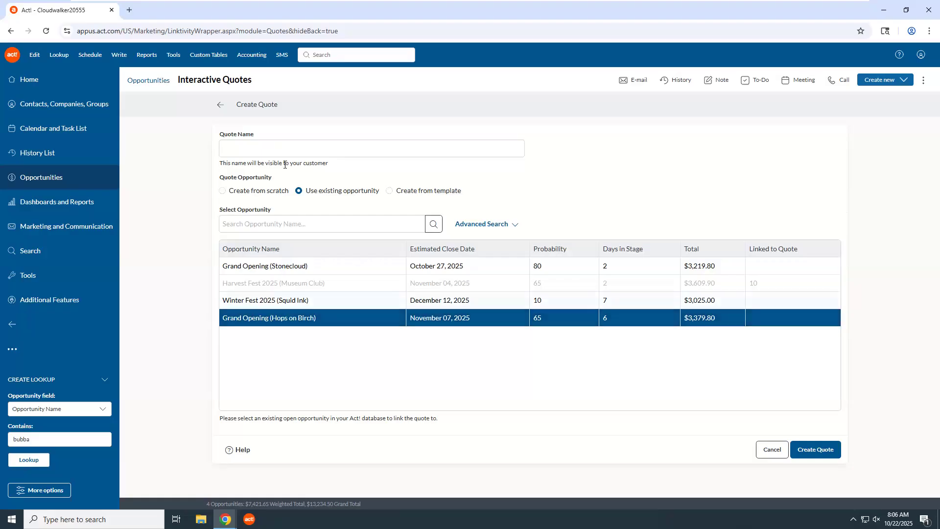
pyautogui.click(279, 150)
pyautogui.write('Grand Opening (Hops ')
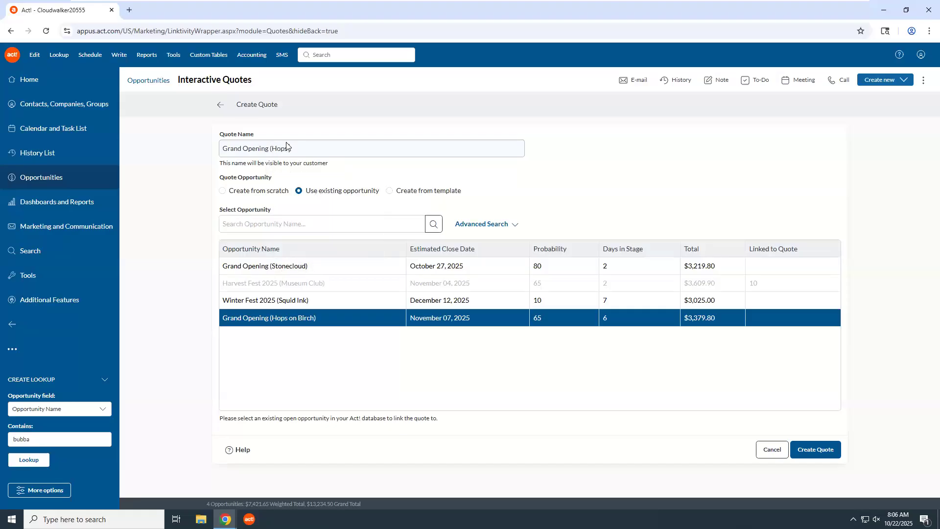
pyautogui.write('on Birch)')
pyautogui.click(811, 451)
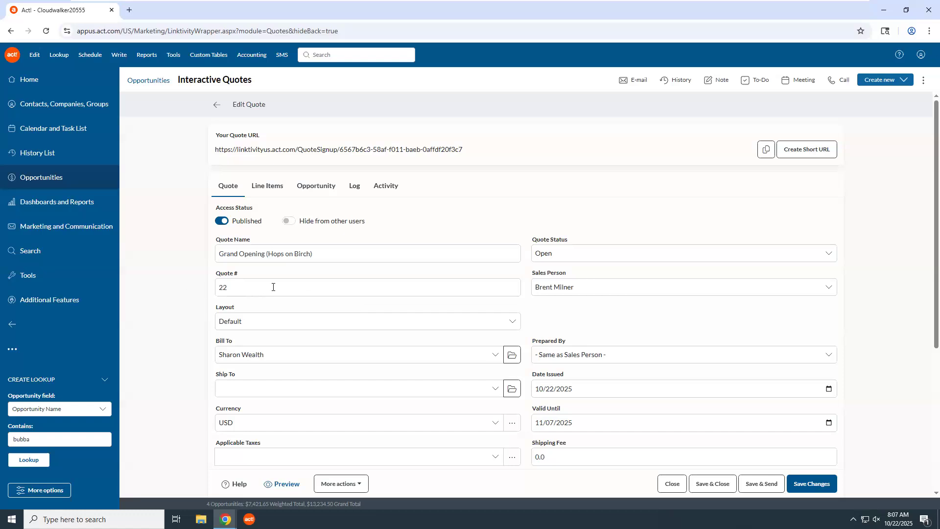
# Check the Prepared By list without changing it, then view the quote's eight line items totaling 3,379.80
pyautogui.scroll(-1, 515, 326)
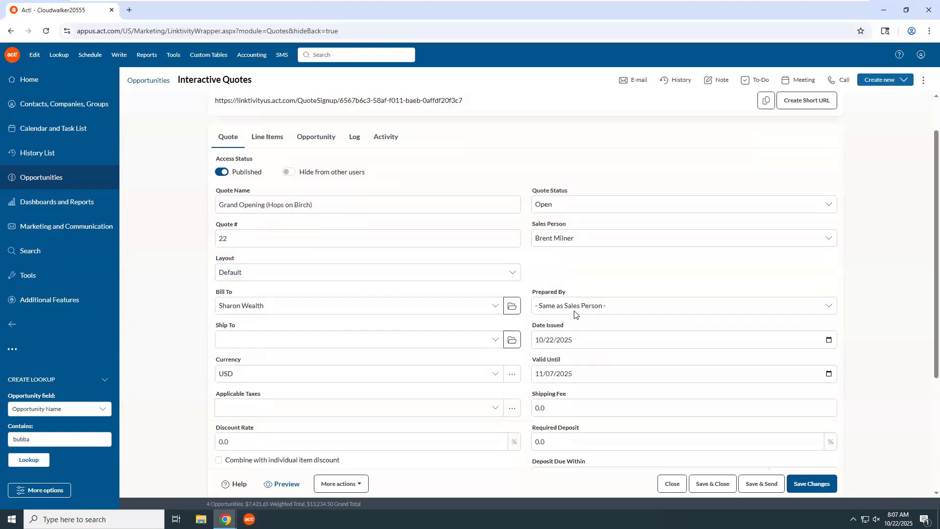
pyautogui.click(598, 314)
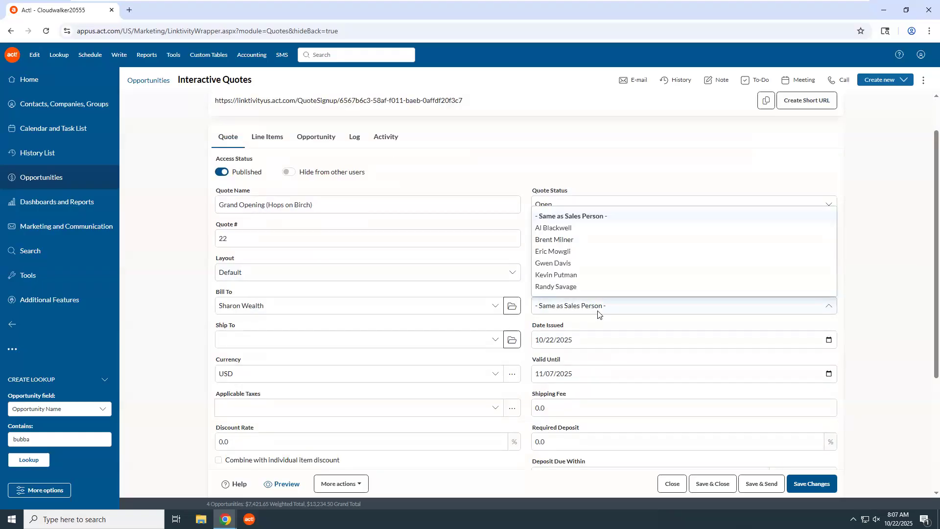
pyautogui.click(598, 313)
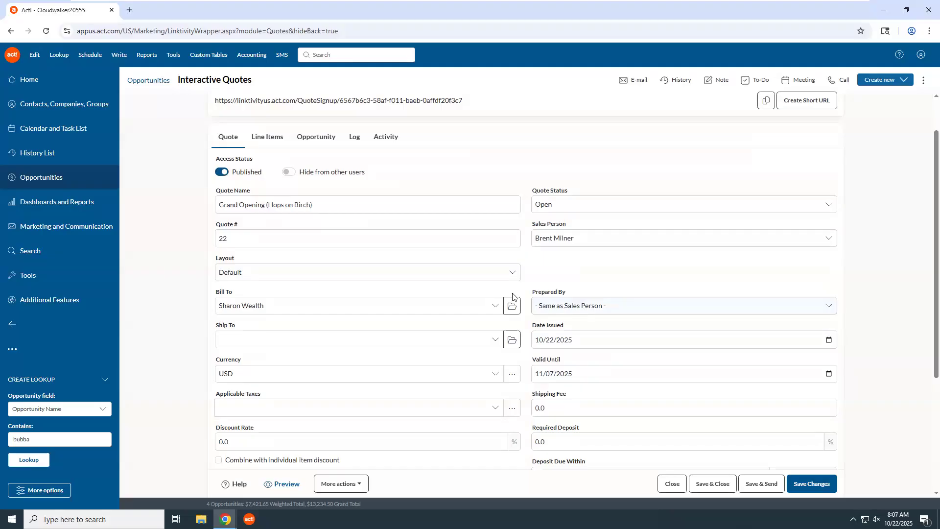
pyautogui.click(272, 142)
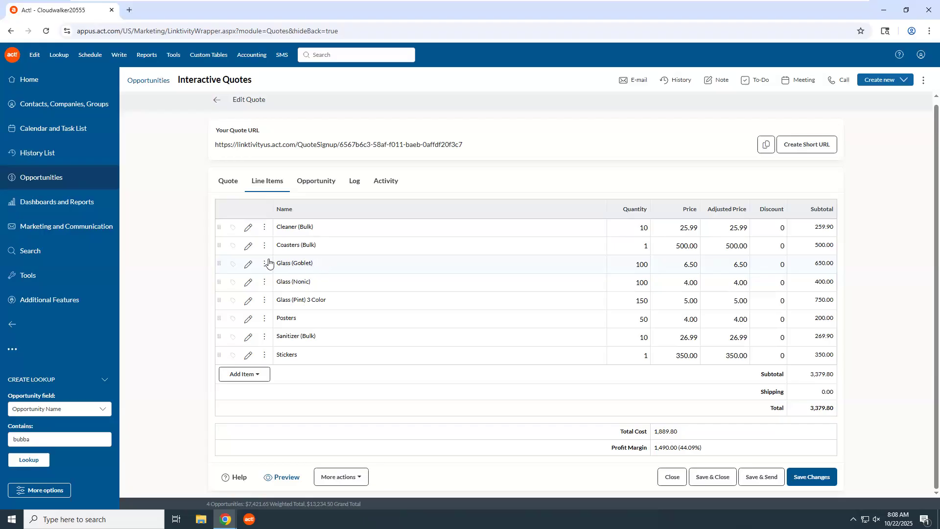
# Make the Glass (Goblet) quantity customer-editable with a Qty Increment of 10
pyautogui.click(249, 264)
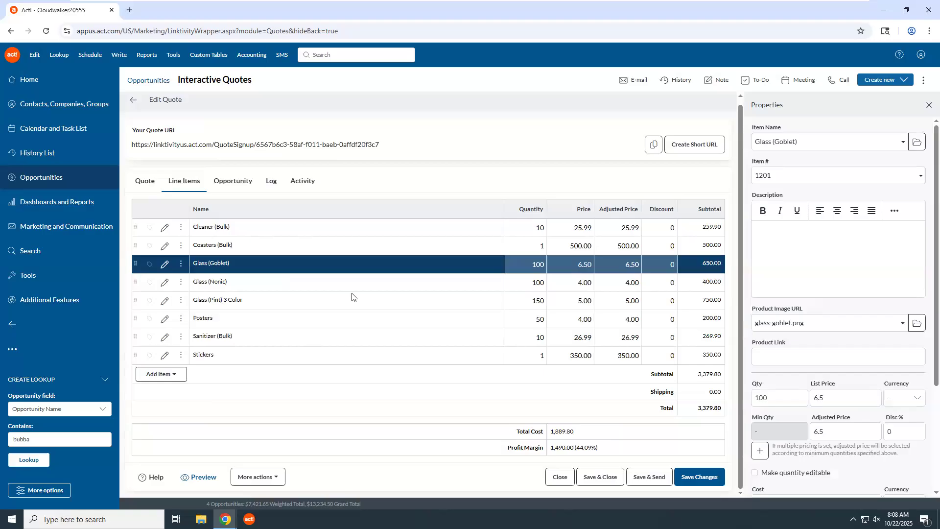
pyautogui.scroll(-2, 802, 345)
pyautogui.scroll(-1, 802, 345)
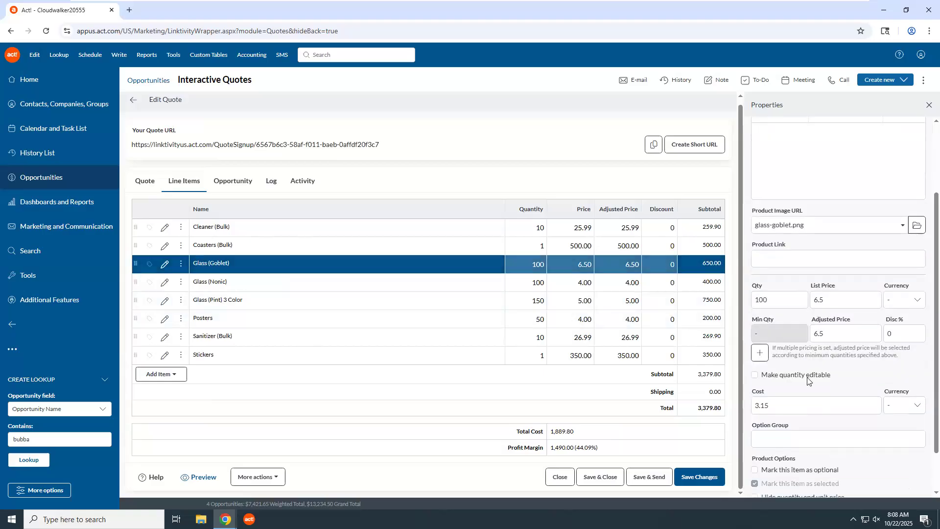
pyautogui.click(756, 376)
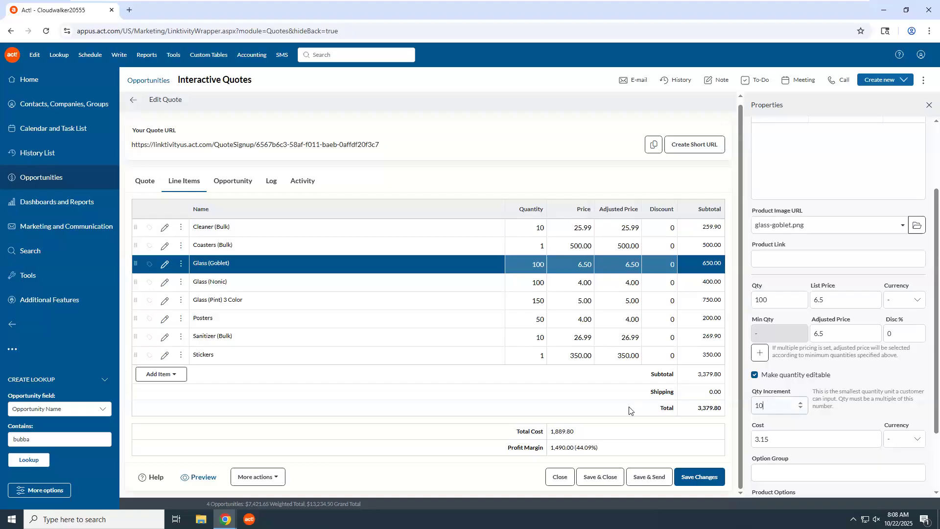
pyautogui.click(698, 479)
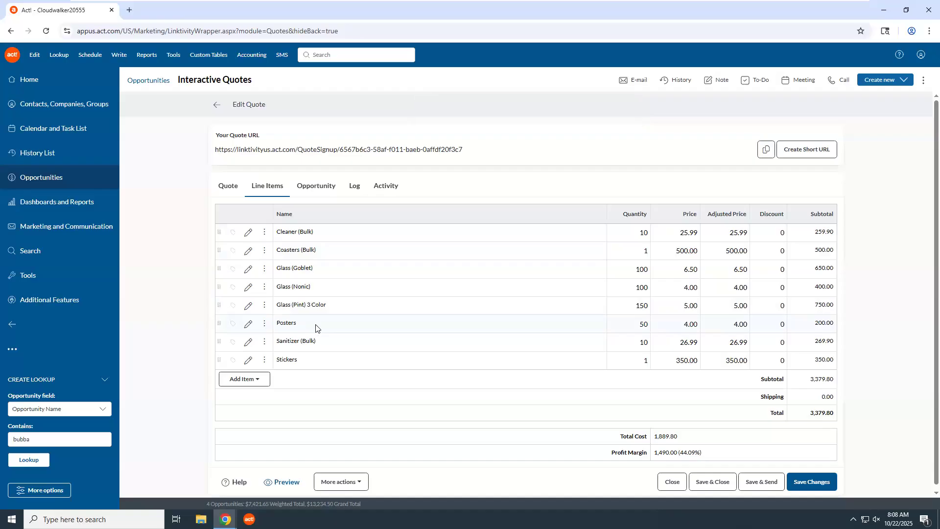
# Mark the Posters line item as optional for the customer
pyautogui.click(248, 324)
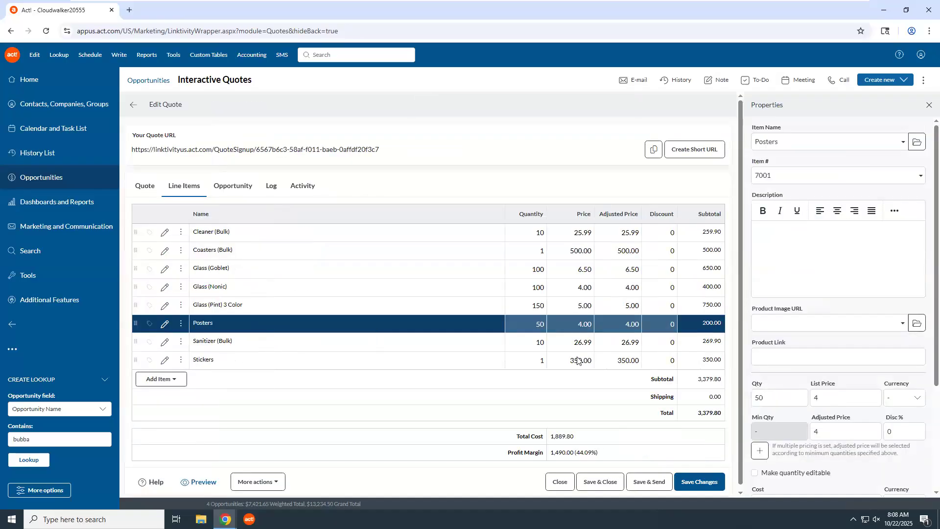
pyautogui.scroll(-3, 928, 370)
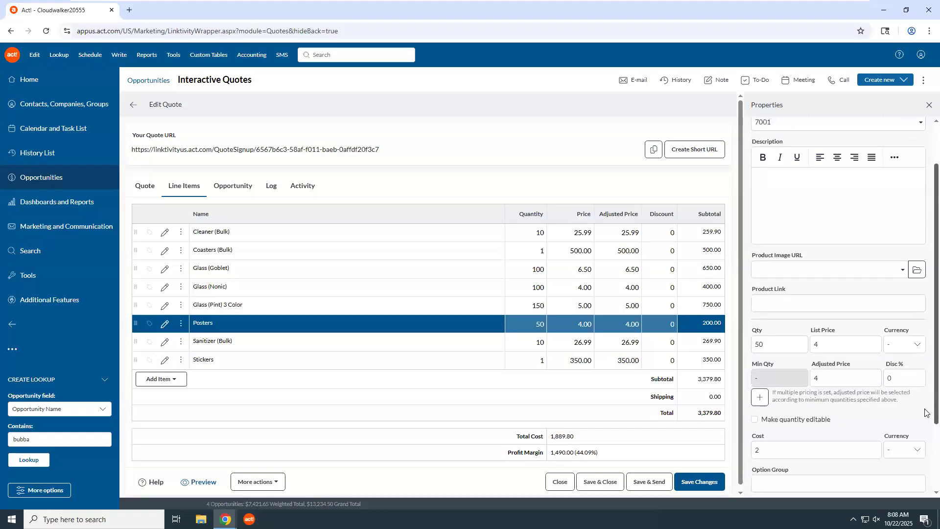
pyautogui.scroll(-1, 925, 426)
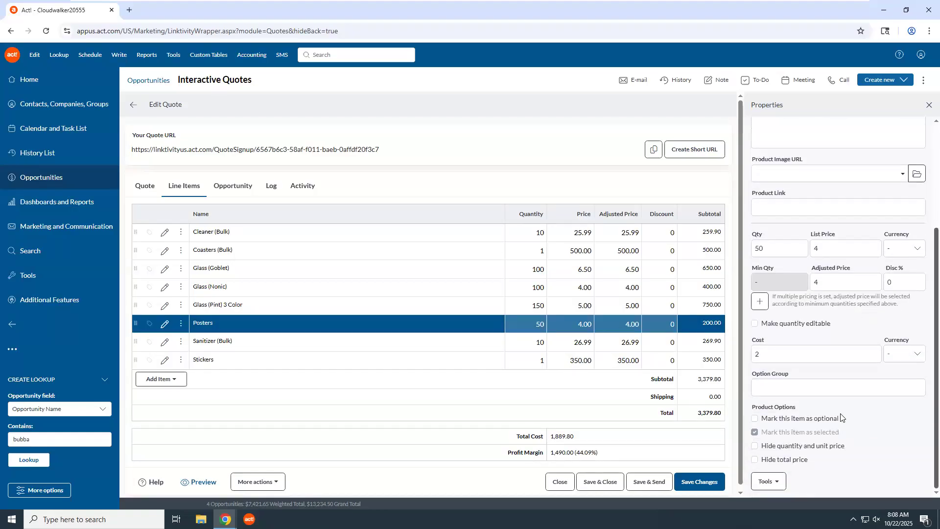
pyautogui.click(757, 420)
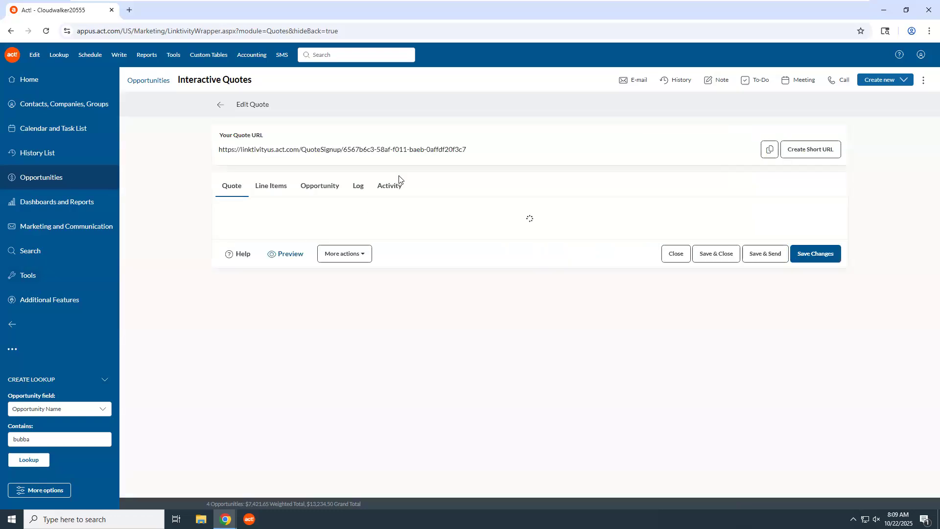
# Review quote 22's Opportunity, Log and Activity tabs, then return to the quotes list
pyautogui.click(318, 188)
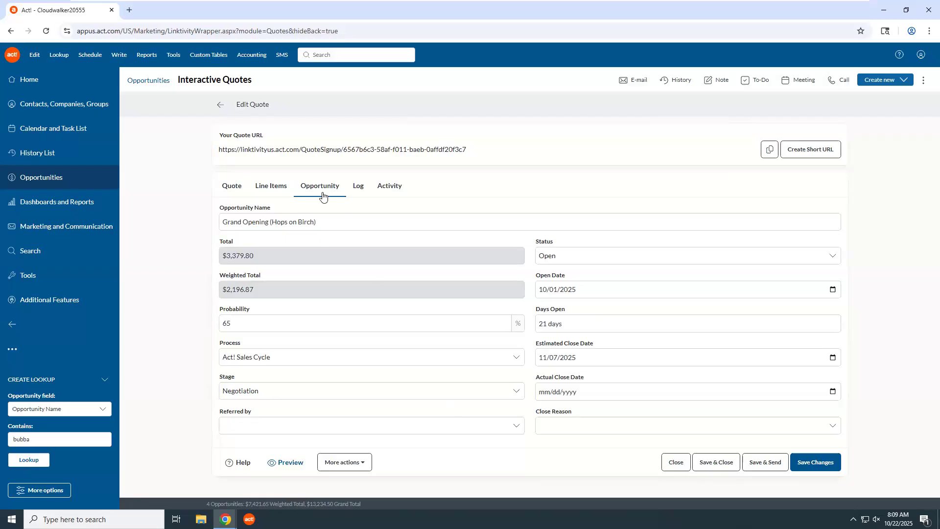
pyautogui.click(363, 190)
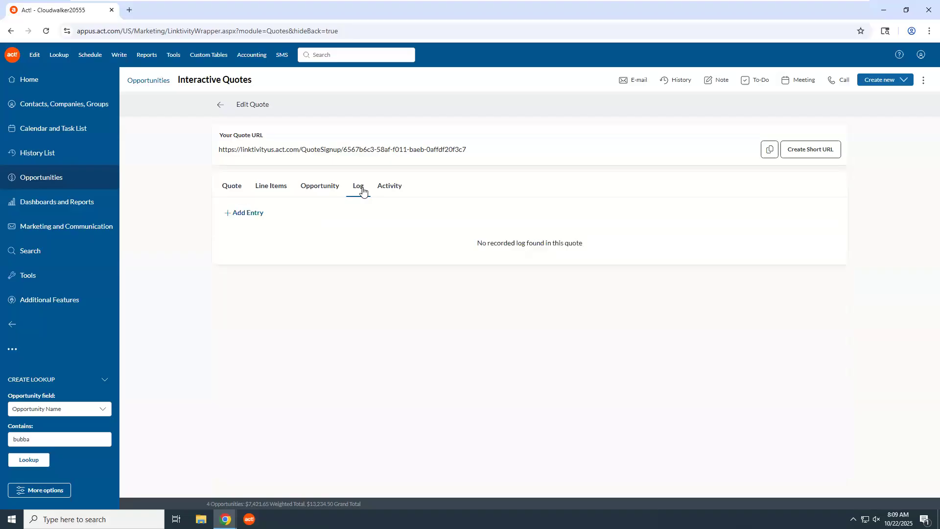
pyautogui.click(385, 192)
pyautogui.click(362, 192)
pyautogui.click(220, 106)
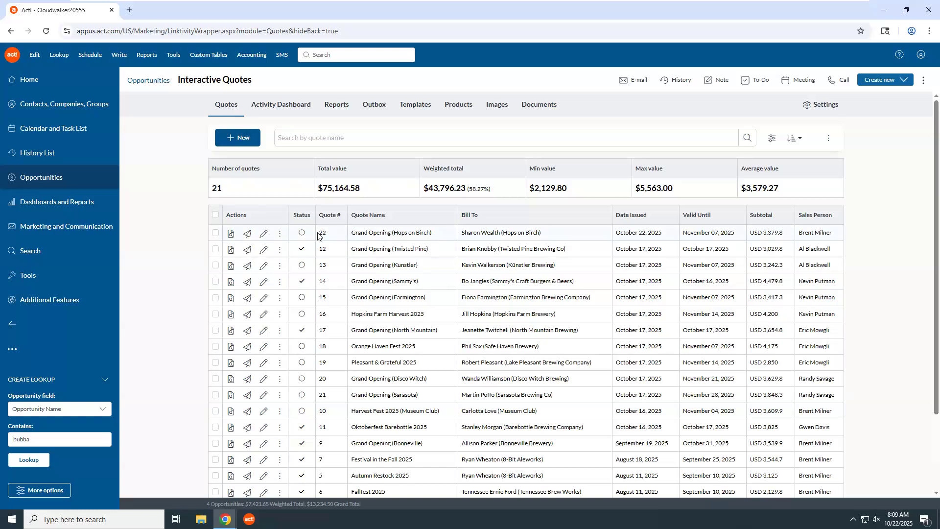
# Preview quote 22's customer-facing quotation page, then reopen quote 22's main details for editing
pyautogui.click(231, 235)
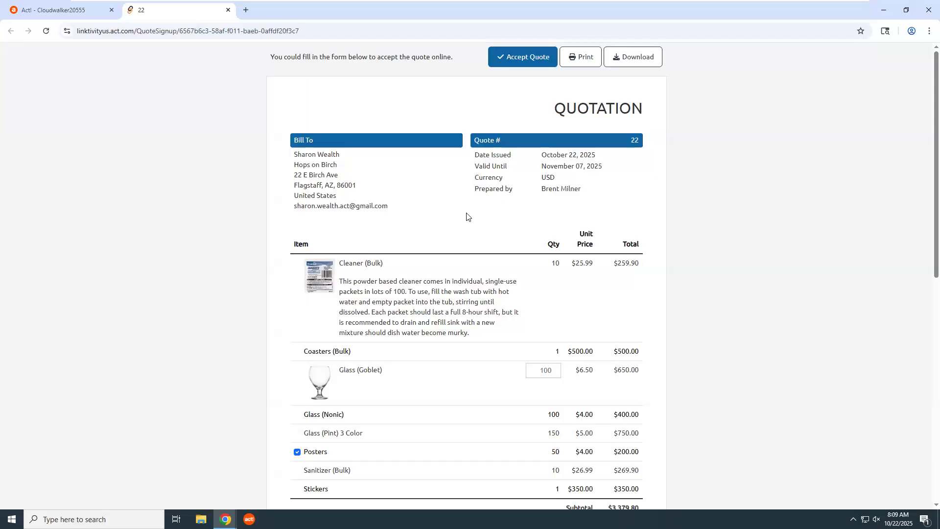
pyautogui.scroll(-5, 466, 216)
pyautogui.scroll(5, 466, 218)
pyautogui.scroll(1, 465, 219)
pyautogui.click(228, 10)
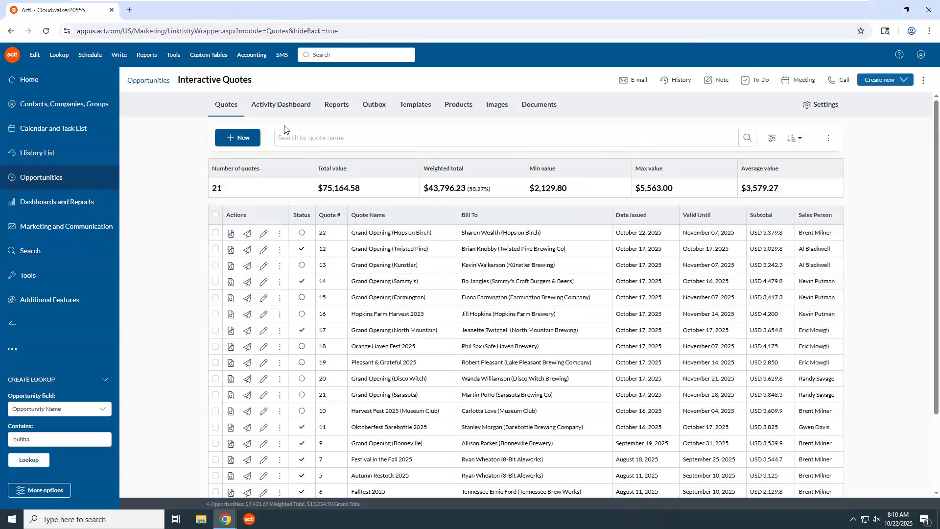
pyautogui.click(263, 238)
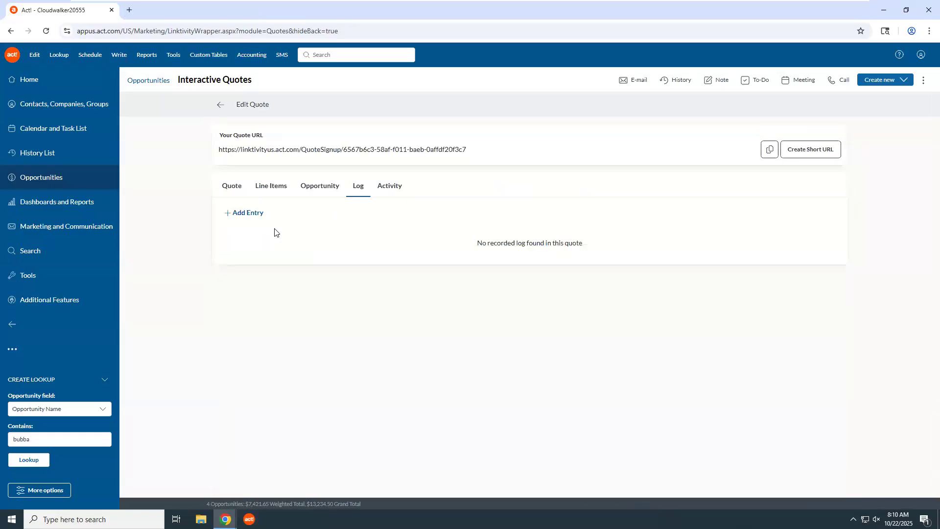
pyautogui.click(230, 186)
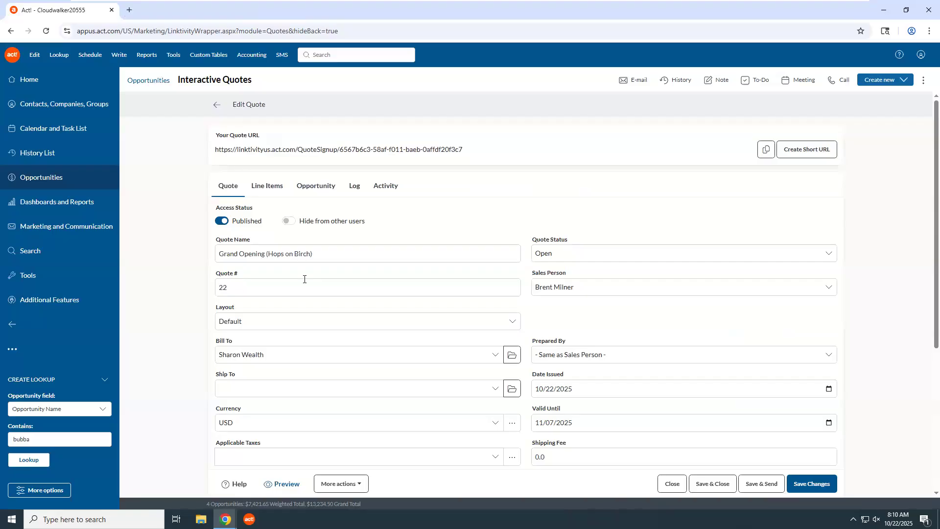
# Apply the Cloudwalker layout to quote 22 and preview its public quotation page
pyautogui.click(268, 322)
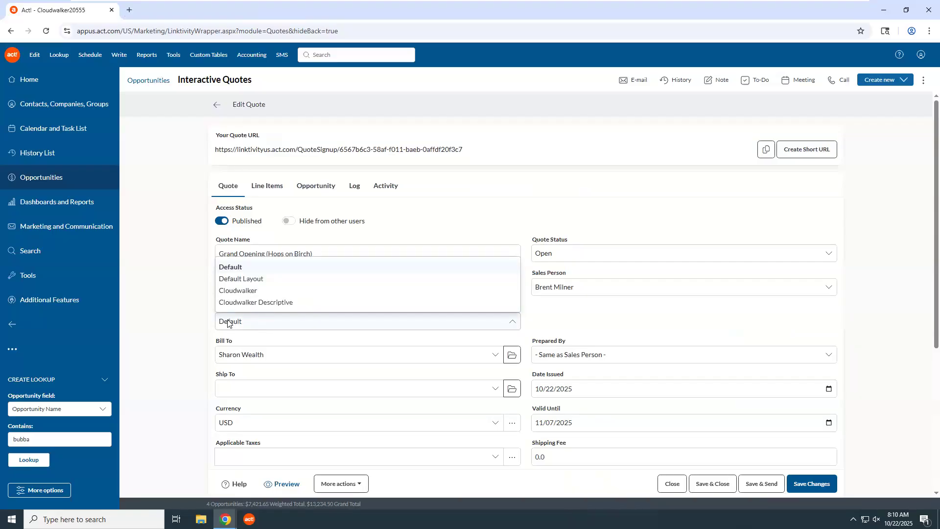
pyautogui.click(246, 291)
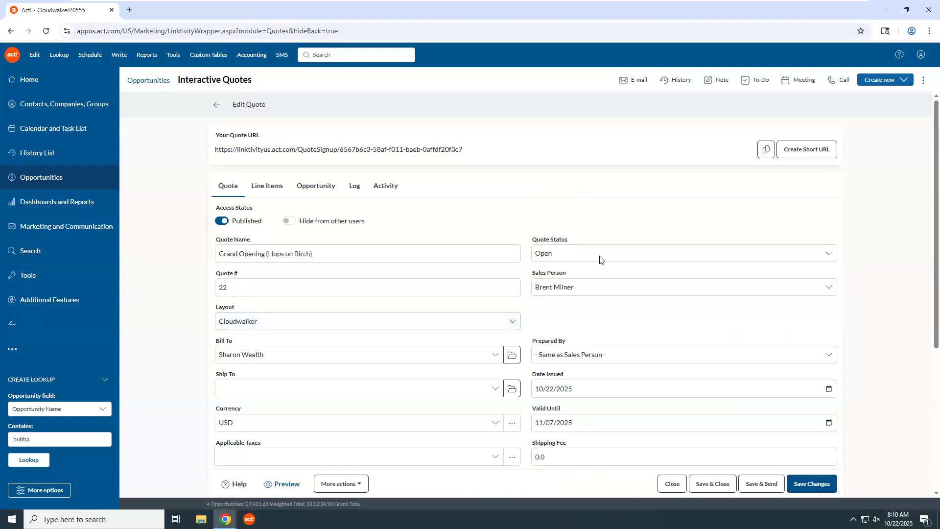
pyautogui.click(214, 104)
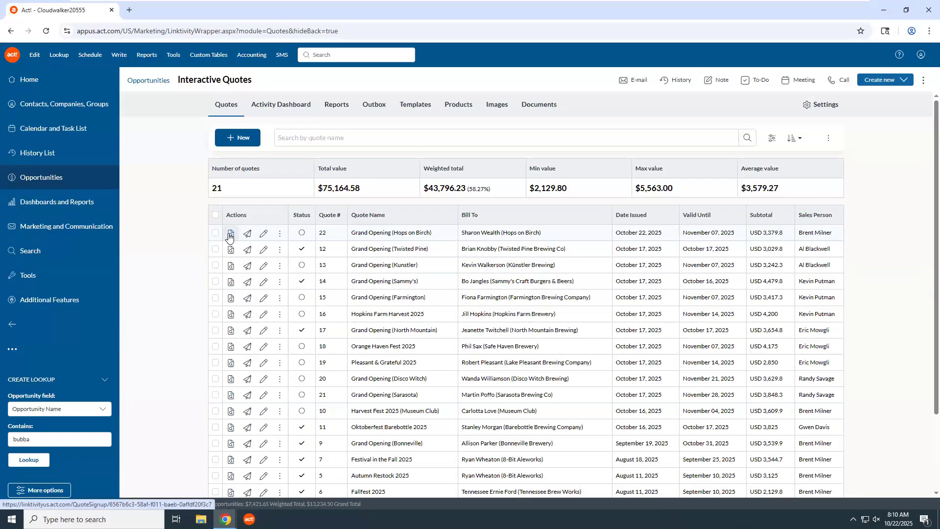
pyautogui.click(231, 234)
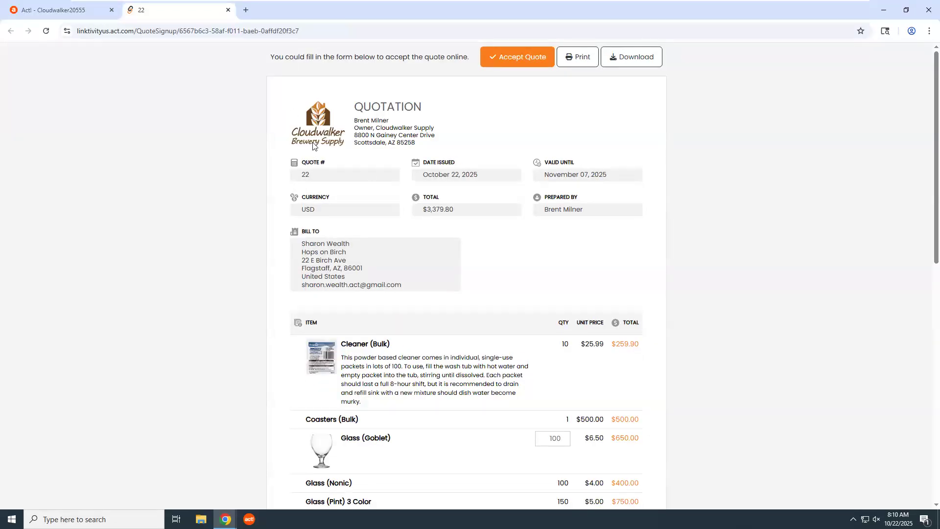
# On the customer quote page, raise the Goblet quantity two increments and uncheck Posters, then close it
pyautogui.scroll(-2, 357, 155)
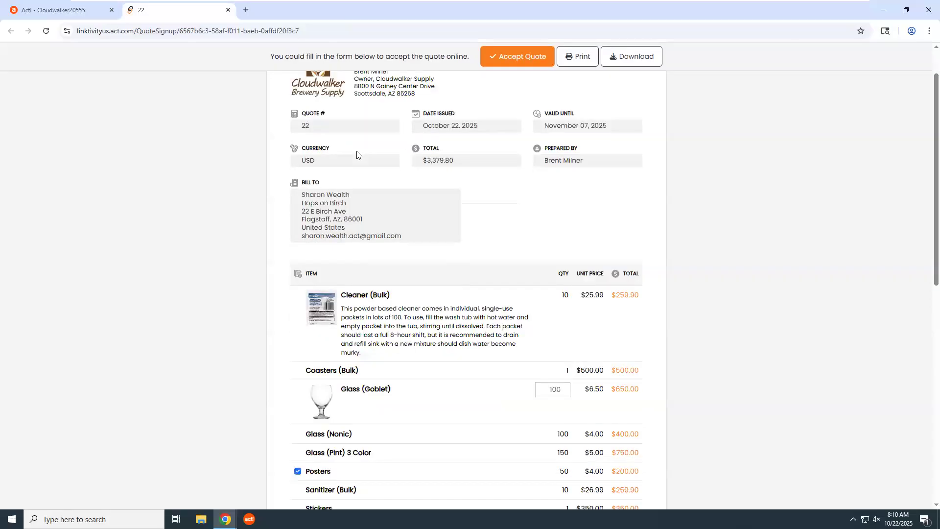
pyautogui.scroll(2, 357, 155)
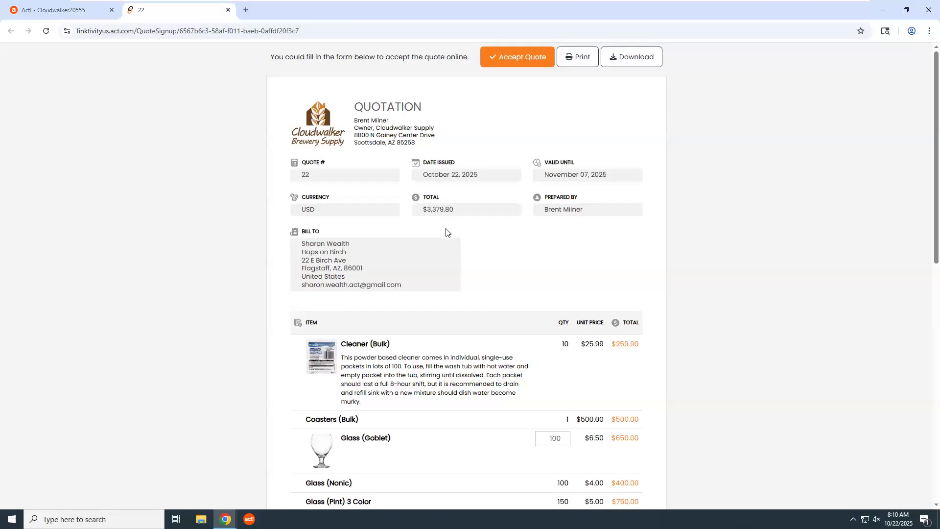
pyautogui.scroll(-3, 447, 228)
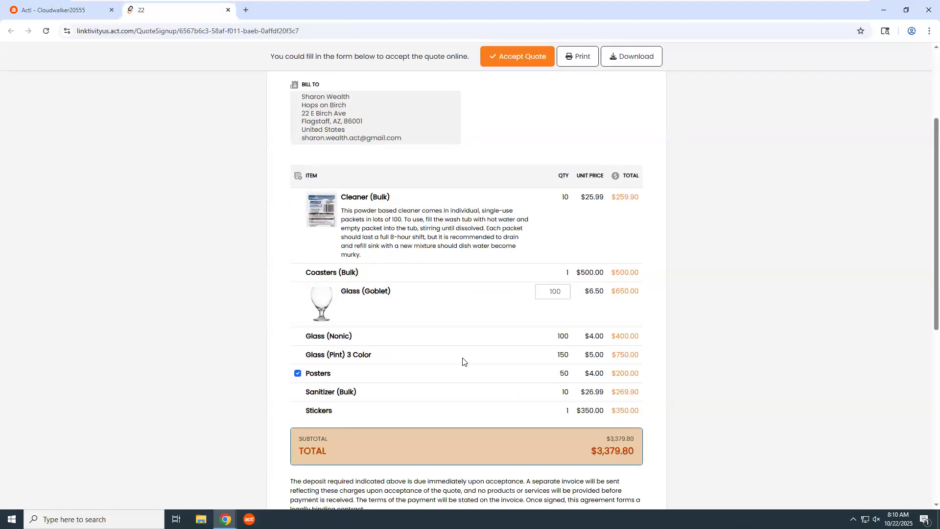
pyautogui.scroll(-1, 467, 349)
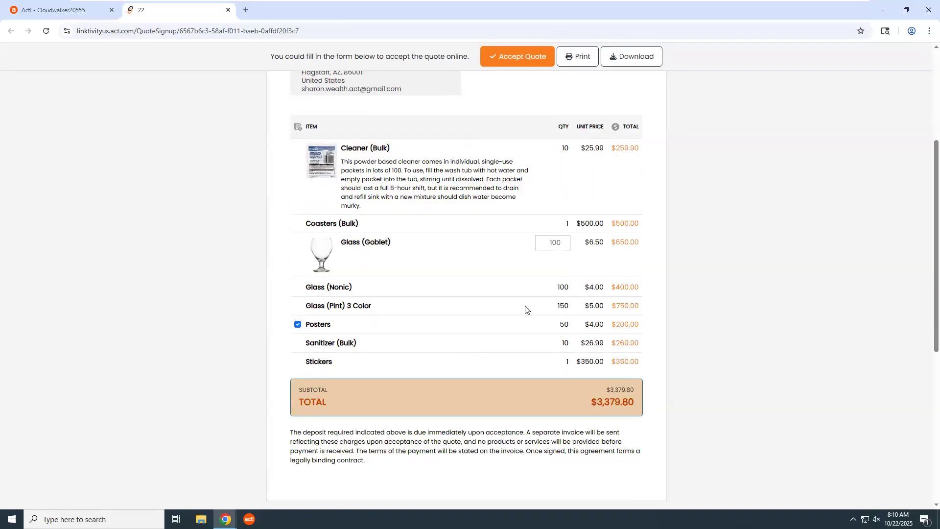
pyautogui.click(564, 241)
pyautogui.click(565, 241)
pyautogui.click(298, 324)
pyautogui.scroll(-5, 448, 237)
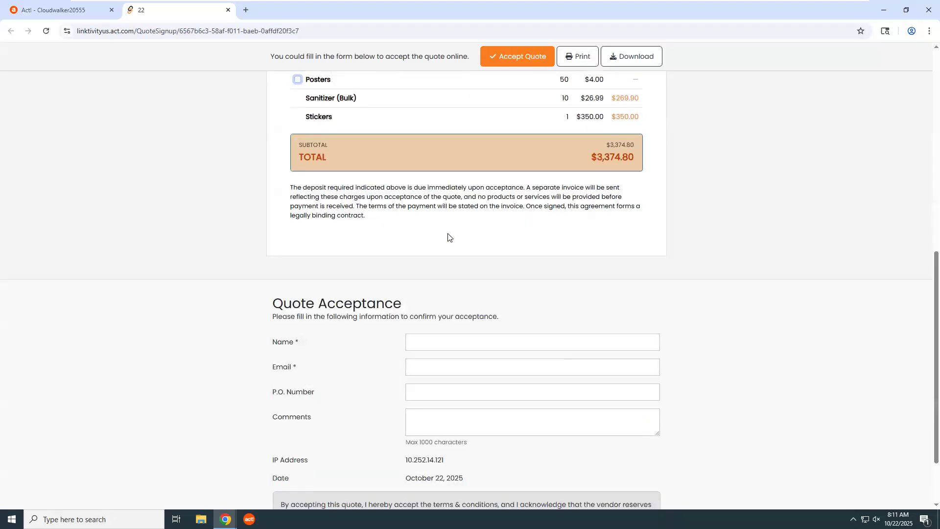
pyautogui.scroll(5, 448, 237)
pyautogui.click(228, 11)
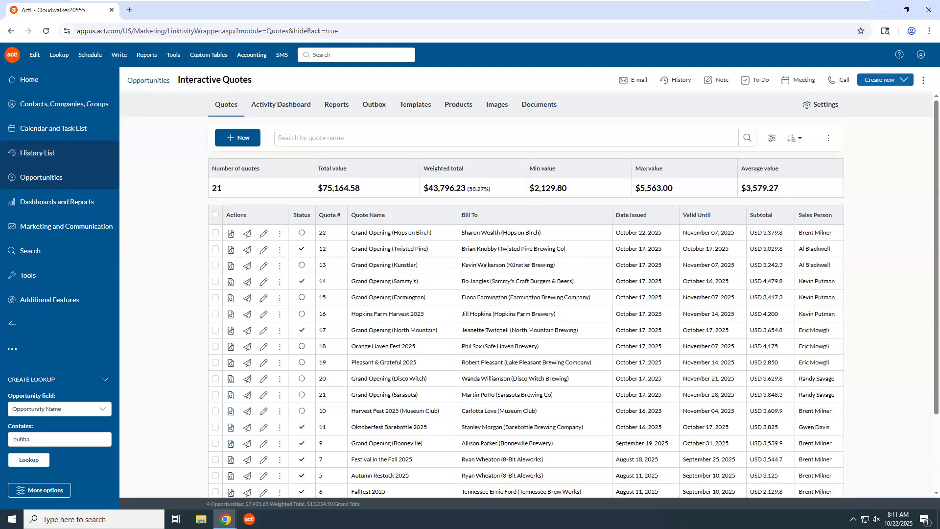
pyautogui.click(826, 111)
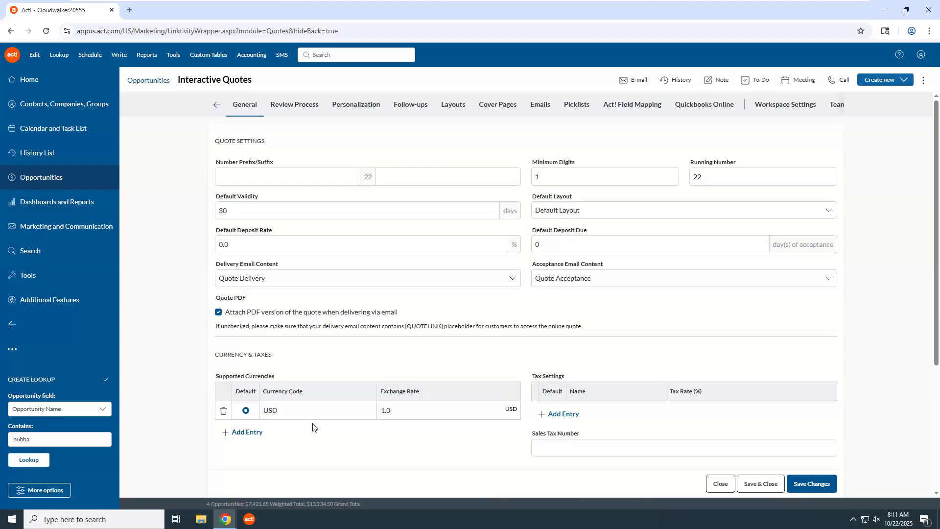
pyautogui.click(288, 108)
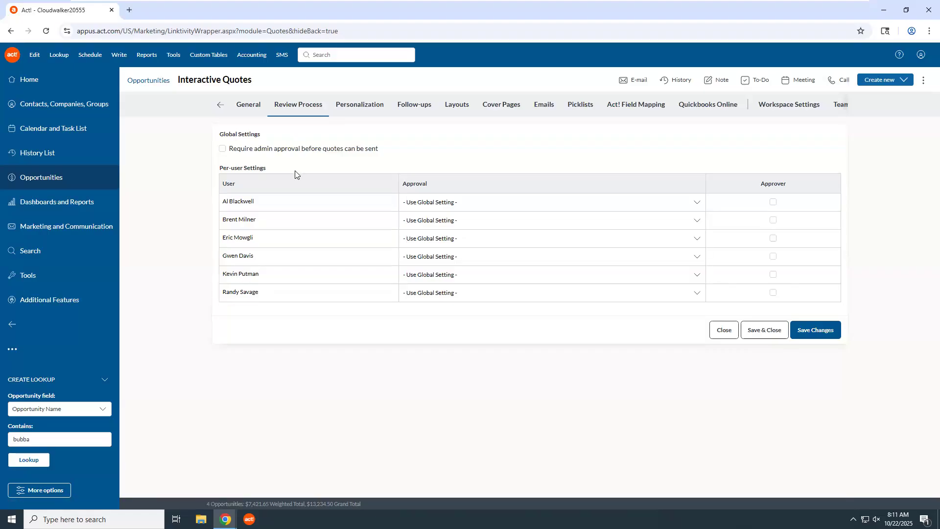
pyautogui.click(350, 105)
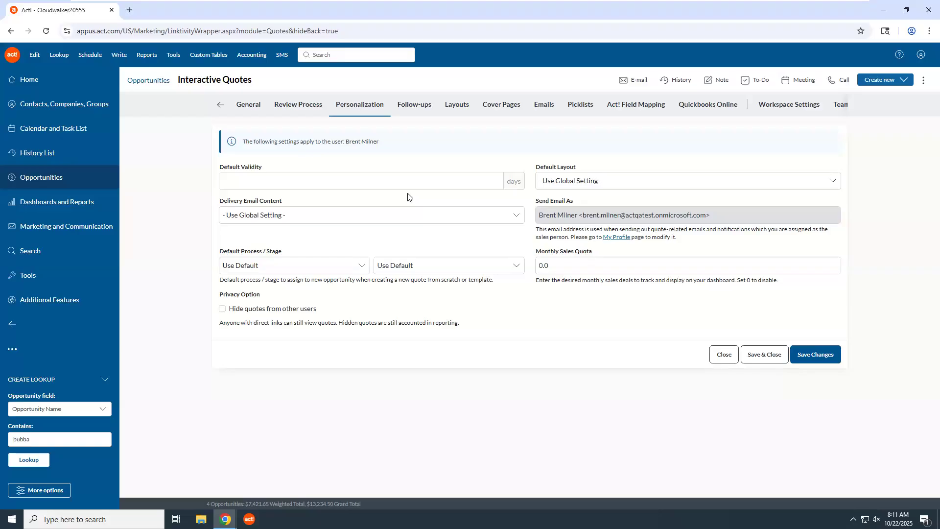
pyautogui.click(414, 105)
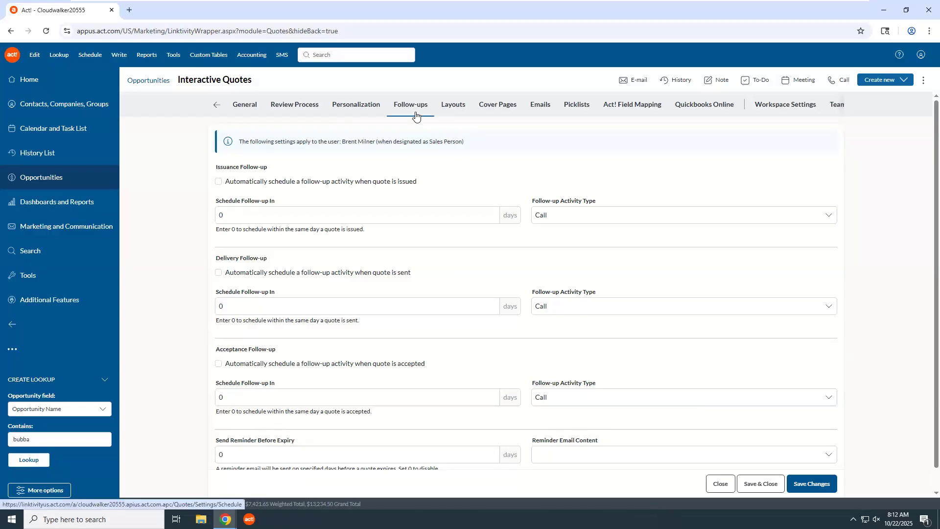
pyautogui.click(455, 106)
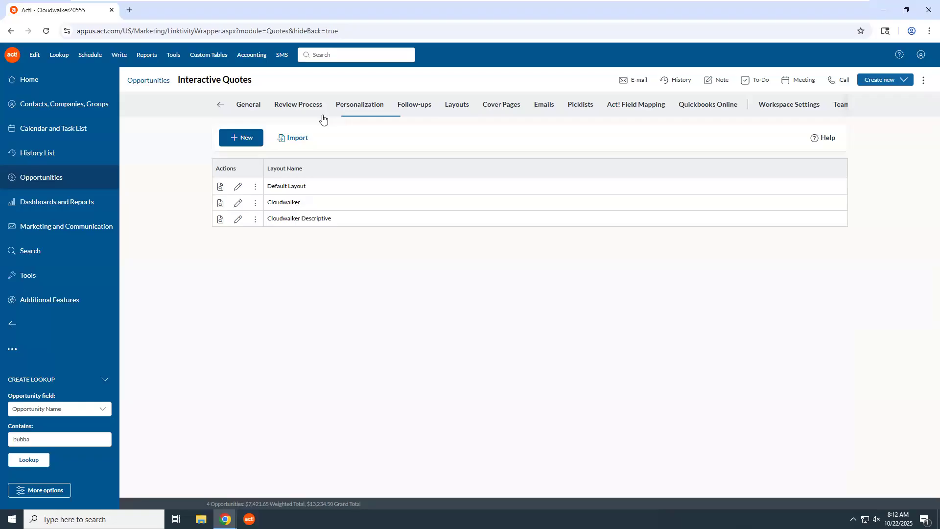
pyautogui.click(219, 107)
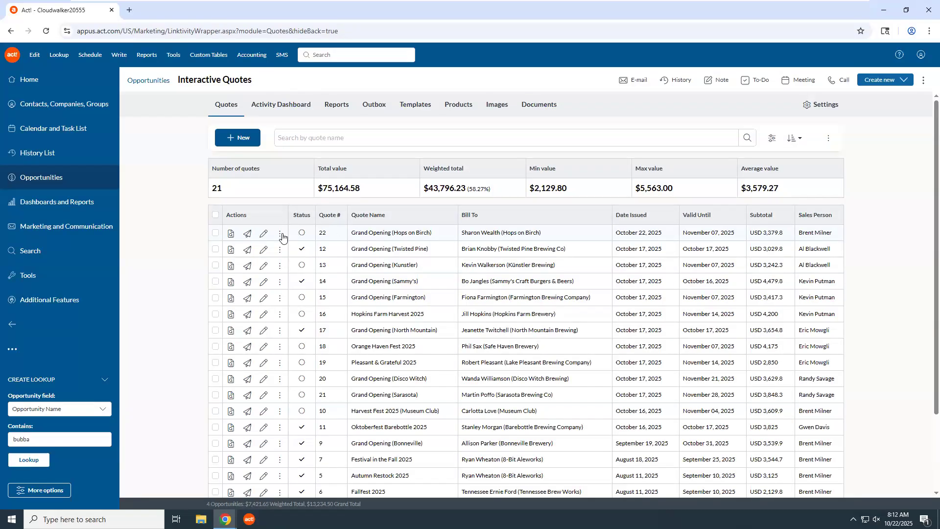
# Send quote 22 with its PDF via the Send Quote form and dismiss both email-sent confirmations
pyautogui.click(248, 238)
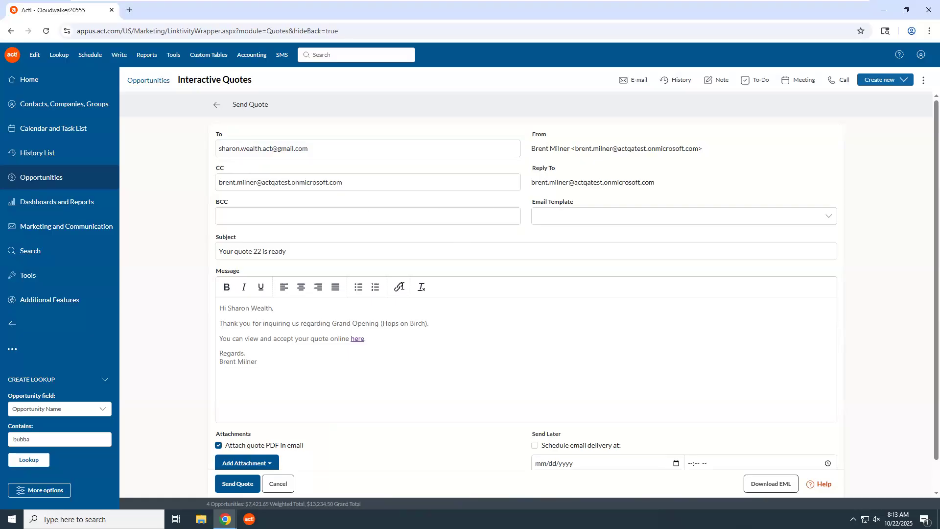
pyautogui.scroll(-2, 395, 311)
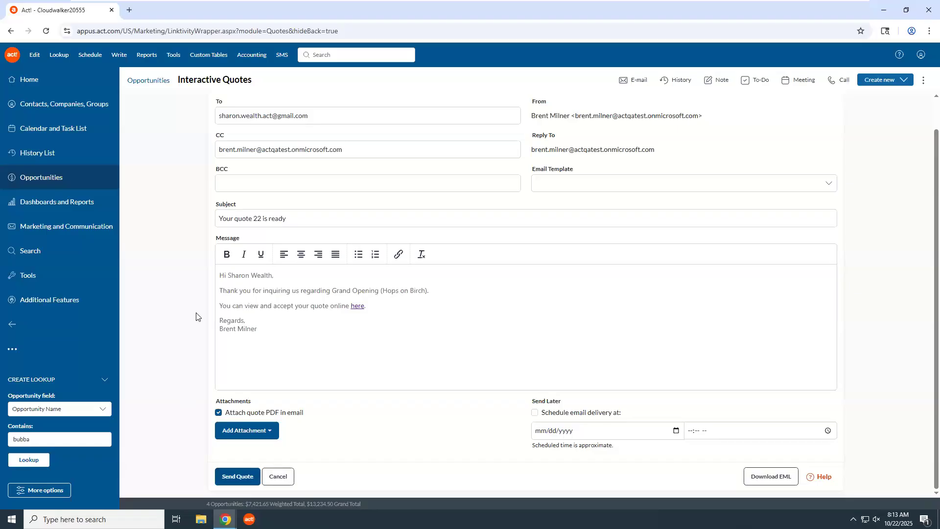
pyautogui.scroll(1, 183, 289)
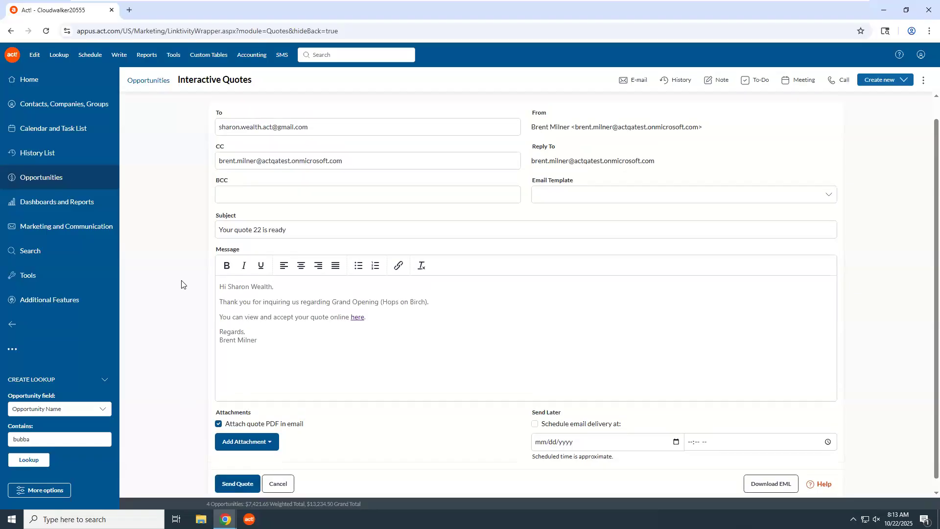
pyautogui.scroll(2, 185, 287)
pyautogui.scroll(-3, 201, 301)
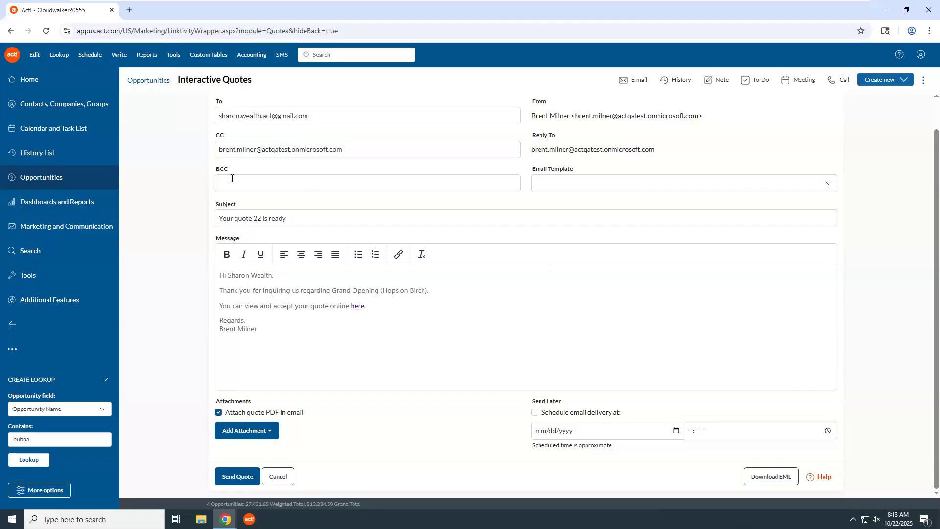
pyautogui.scroll(1, 291, 387)
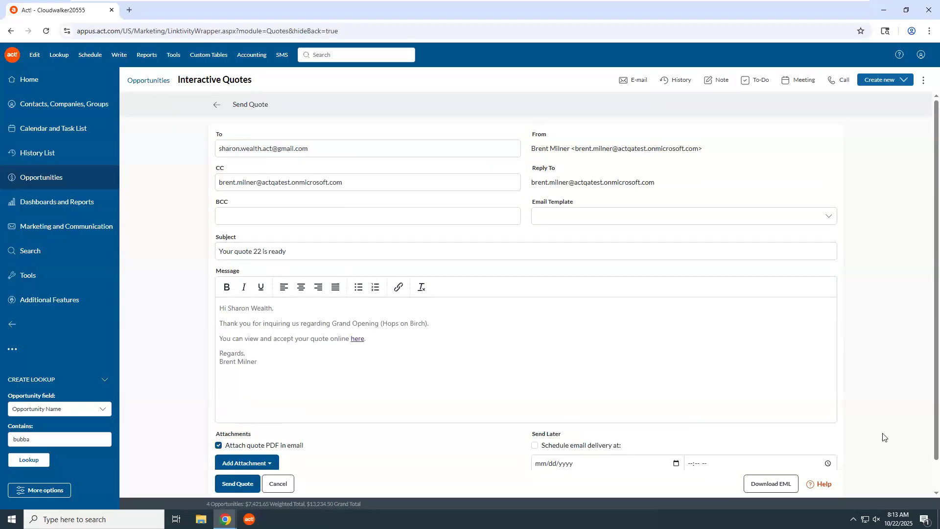
pyautogui.scroll(-1, 769, 458)
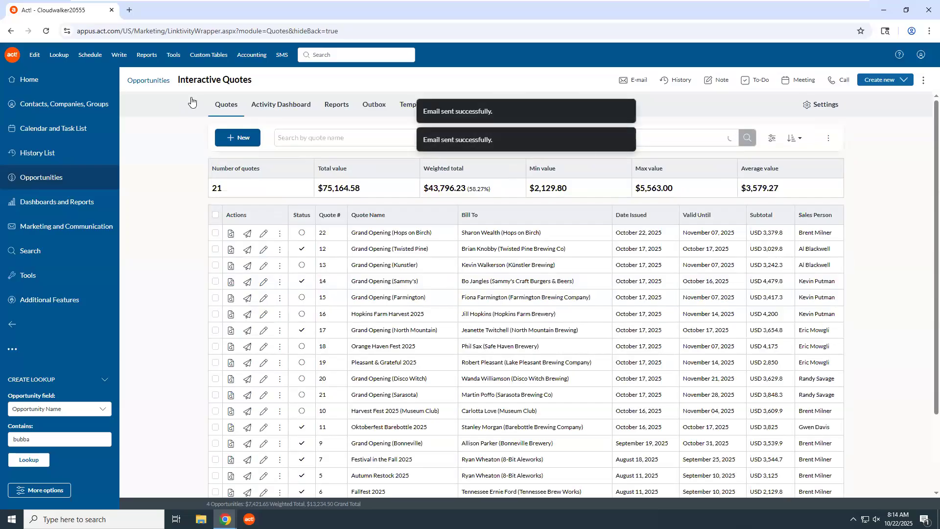
pyautogui.click(626, 111)
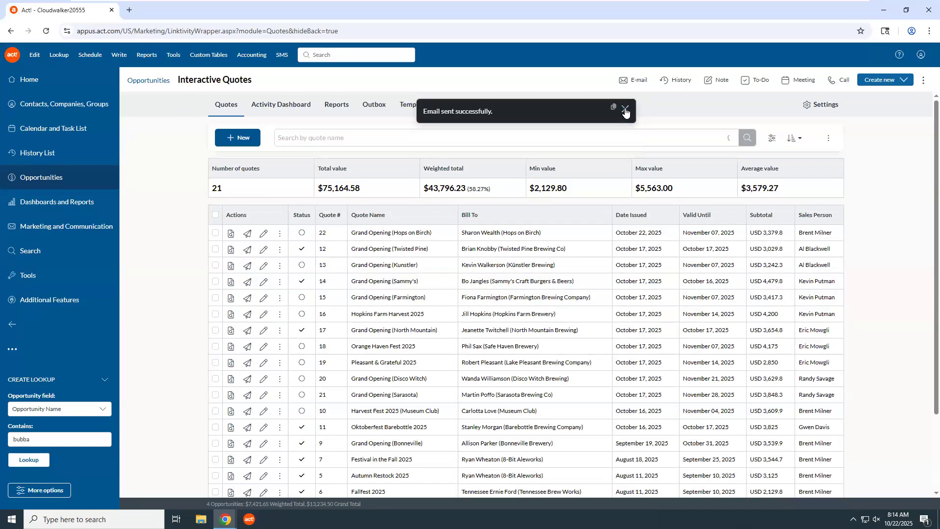
pyautogui.click(625, 111)
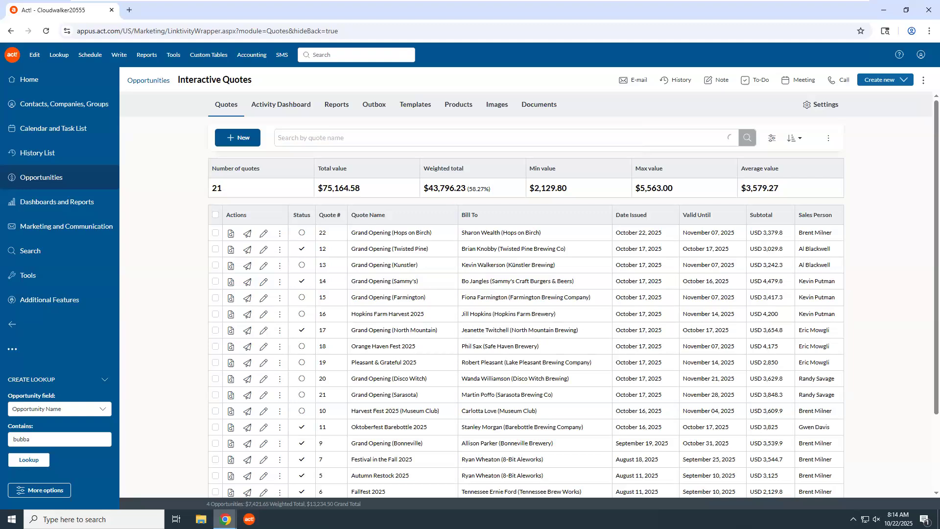
# Refresh the customer's Gmail inbox and open the 'Your quote 22 is ready' email with its Grand Opening PDF
pyautogui.moveTo(226, 519)
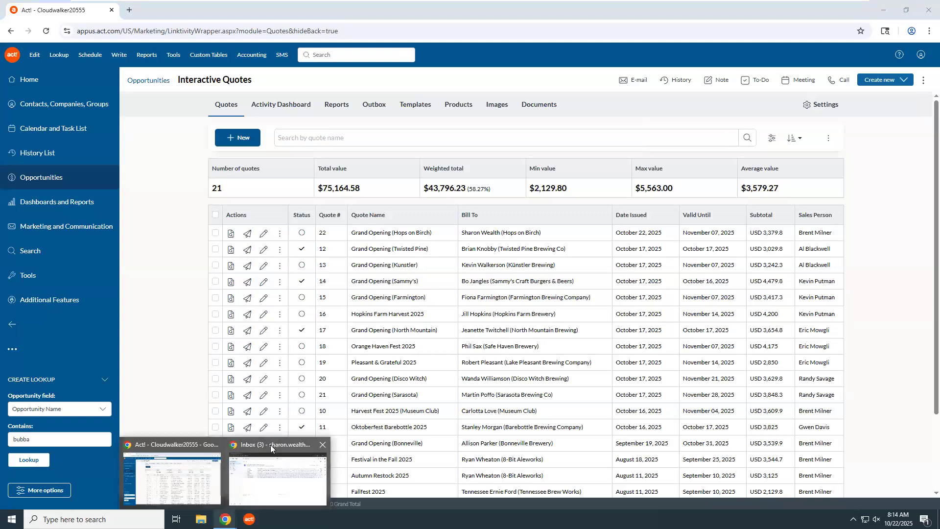
pyautogui.click(271, 444)
pyautogui.click(39, 110)
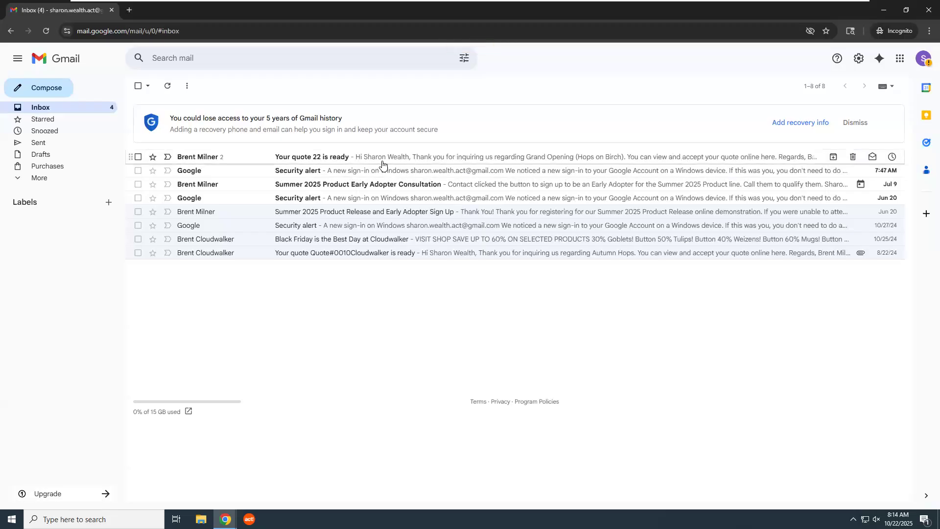
pyautogui.click(319, 157)
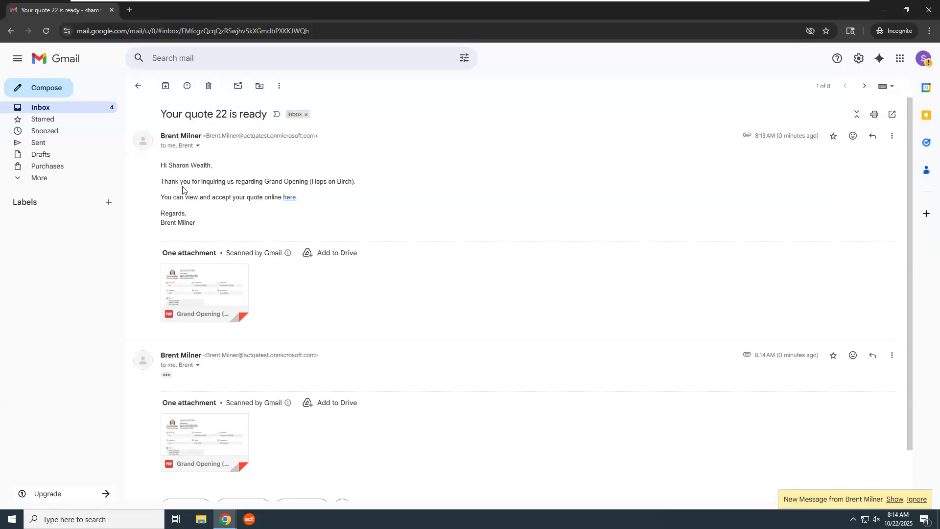
pyautogui.moveTo(191, 291)
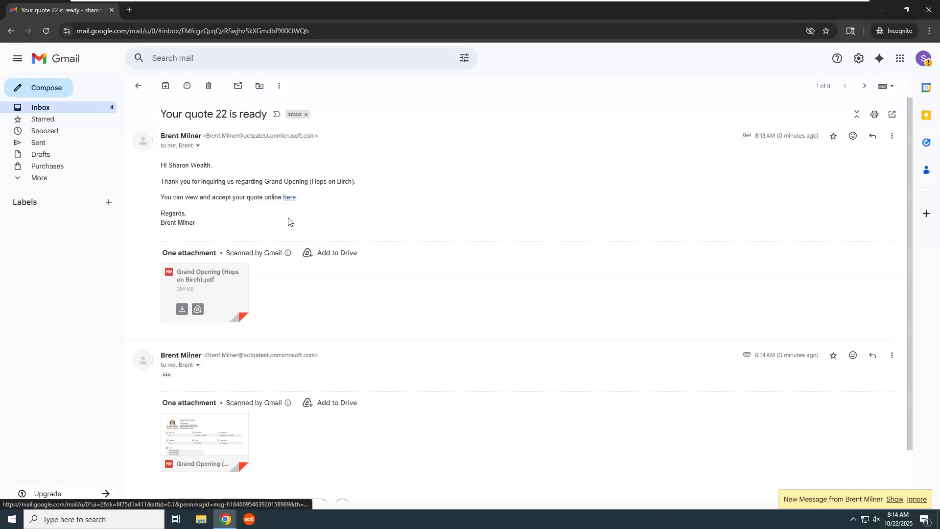
# Open quote 22 online from the email link and raise Glass (Goblet) to 110, totalling $3,444.80
pyautogui.click(289, 198)
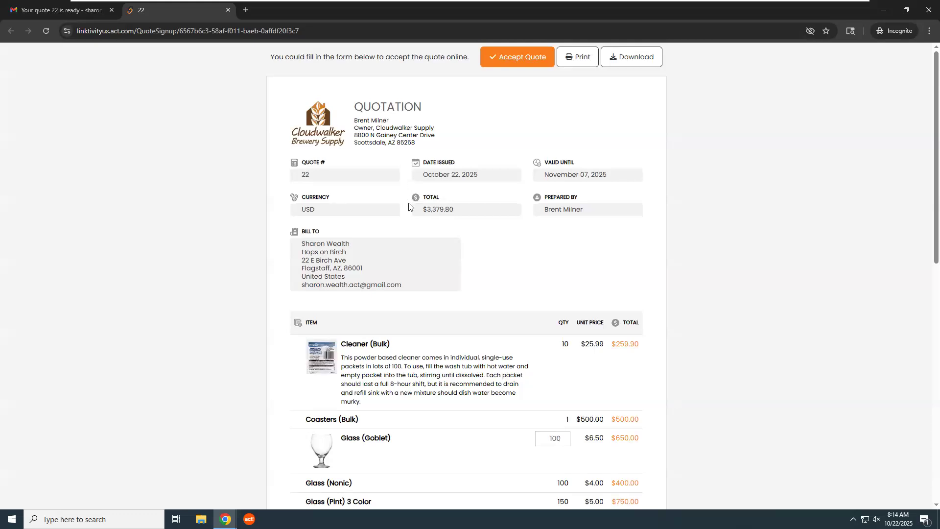
pyautogui.scroll(-5, 409, 206)
pyautogui.scroll(-1, 409, 207)
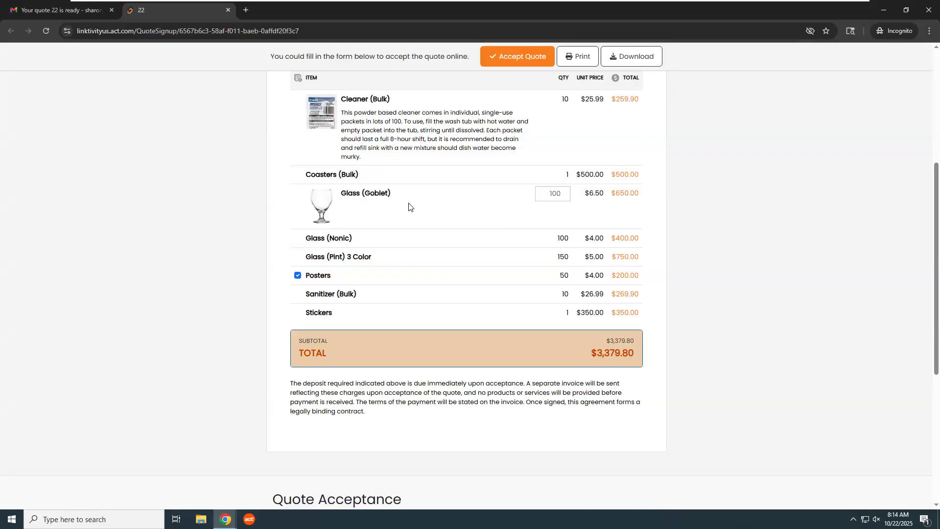
pyautogui.scroll(2, 409, 207)
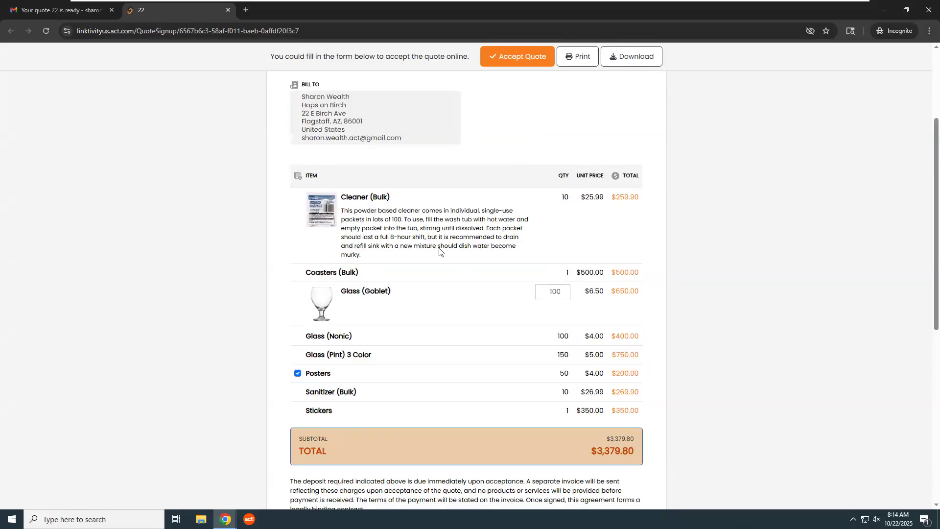
pyautogui.click(564, 289)
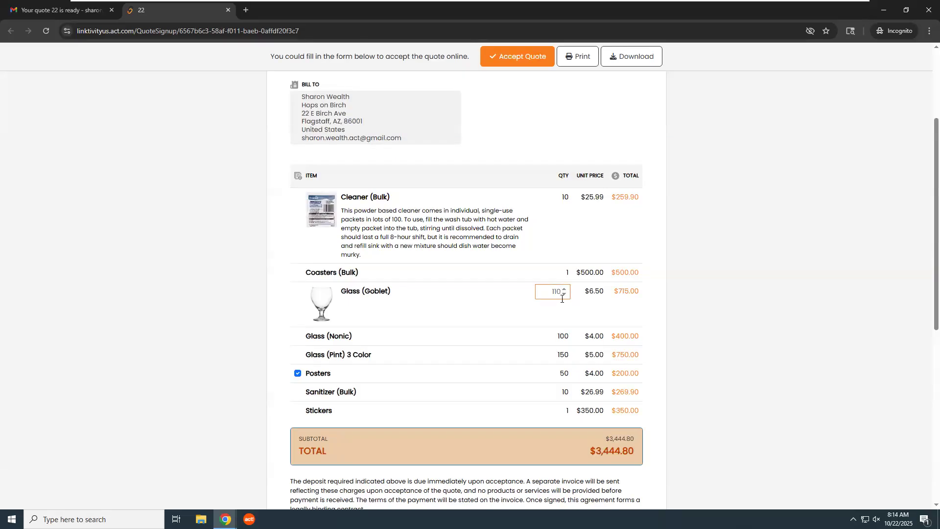
pyautogui.scroll(-8, 520, 292)
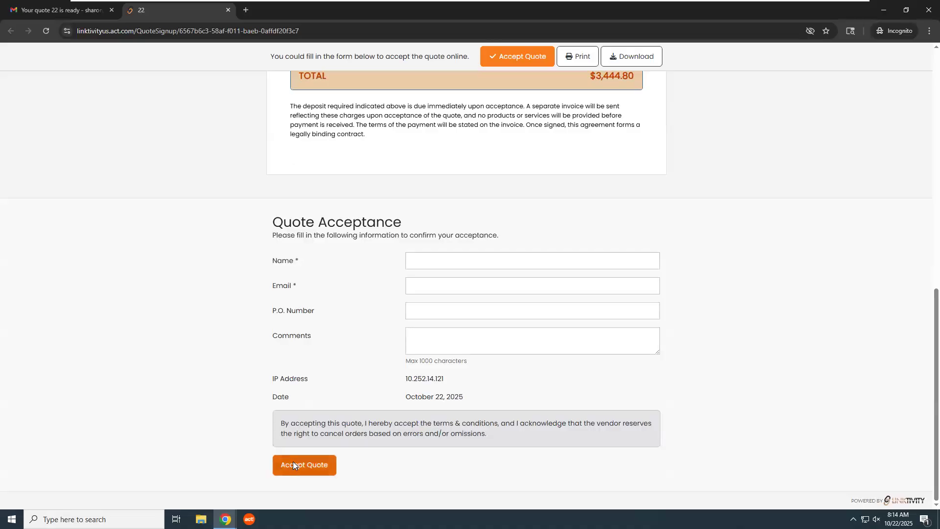
# Fill the Quote Acceptance form with the customer's full name and e-mail, then submit it
pyautogui.click(468, 260)
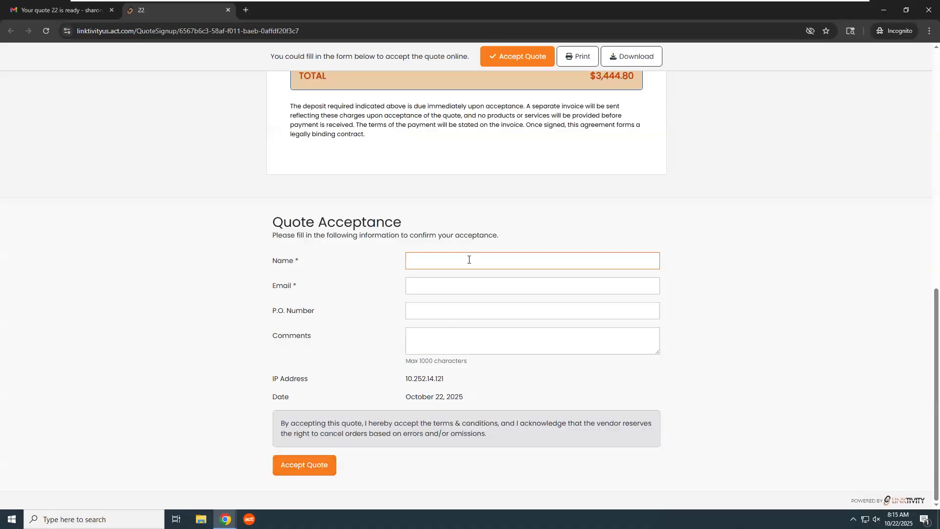
pyautogui.press('Tab')
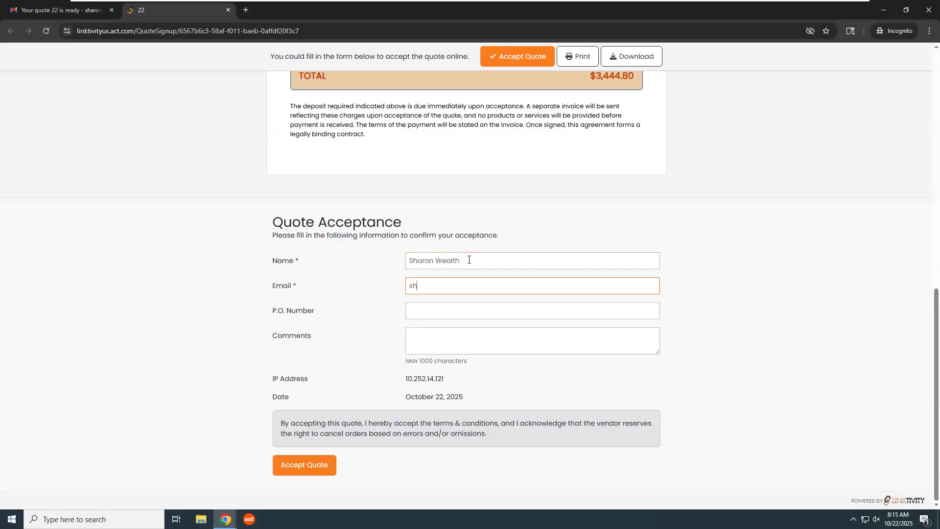
pyautogui.click(312, 465)
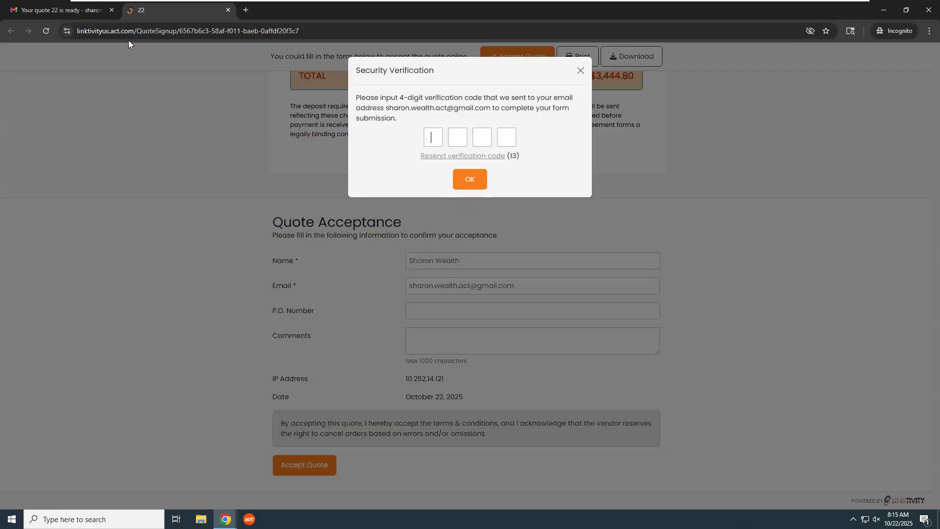
# Copy the verification code from the Gmail email and confirm it to accept quote 22
pyautogui.click(79, 12)
pyautogui.click(36, 108)
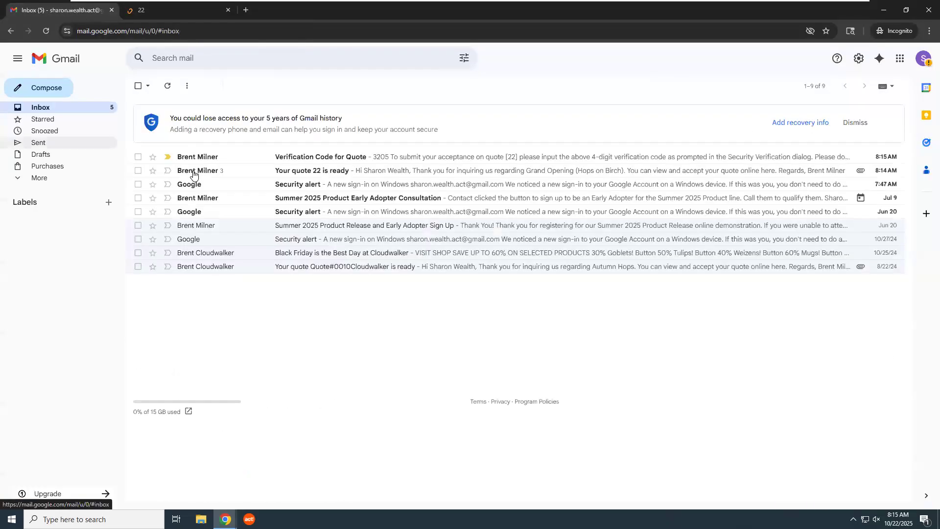
pyautogui.click(345, 159)
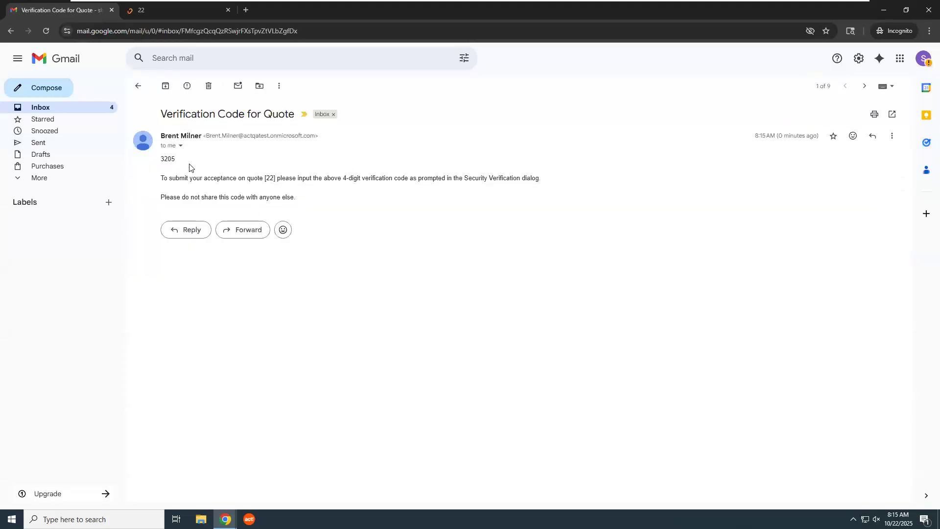
pyautogui.doubleClick(165, 157)
pyautogui.hotkey('ctrl', 'c')
pyautogui.click(179, 16)
pyautogui.hotkey('ctrl', 'v')
pyautogui.click(467, 177)
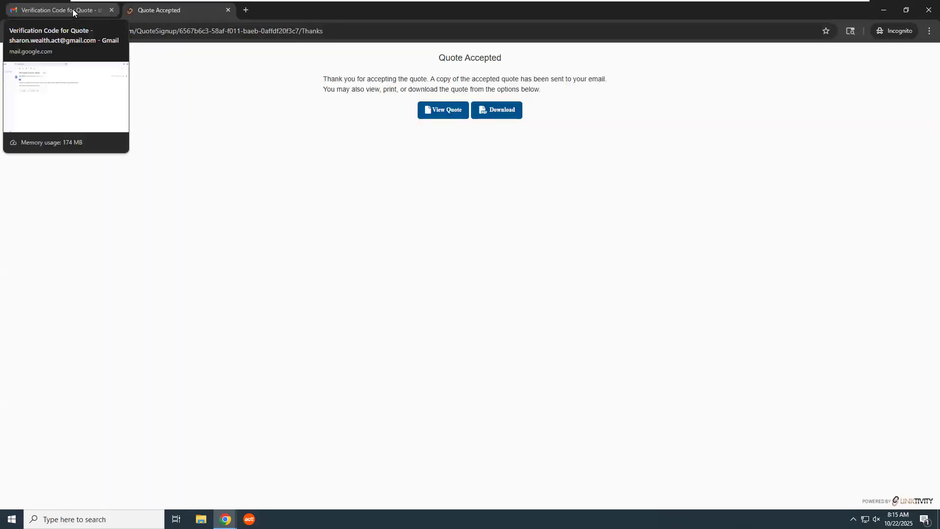
# Bring the Act! CRM window with the Interactive Quotes list back to the front
pyautogui.click(72, 10)
pyautogui.click(225, 519)
pyautogui.click(180, 443)
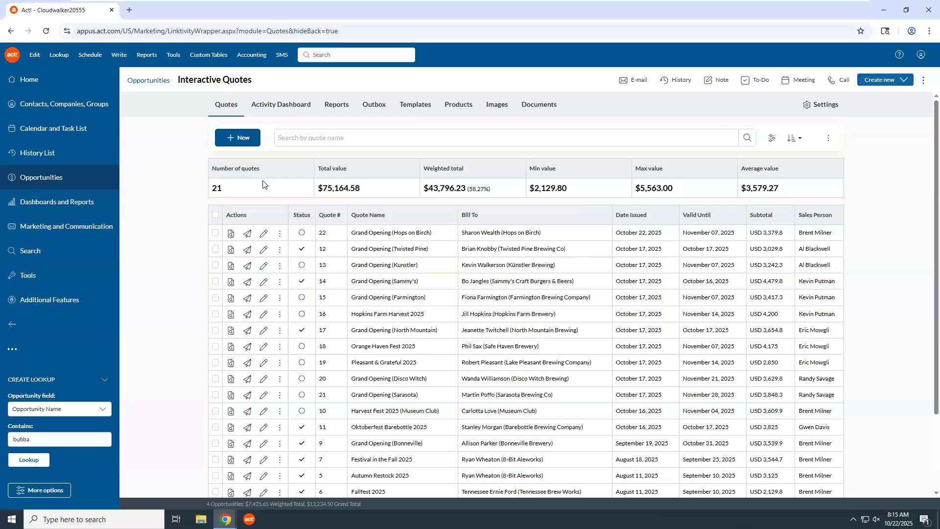
# Show quote 22 Closed - Won at USD 3,444.8 on the Activity Dashboard with its history expanded
pyautogui.click(334, 111)
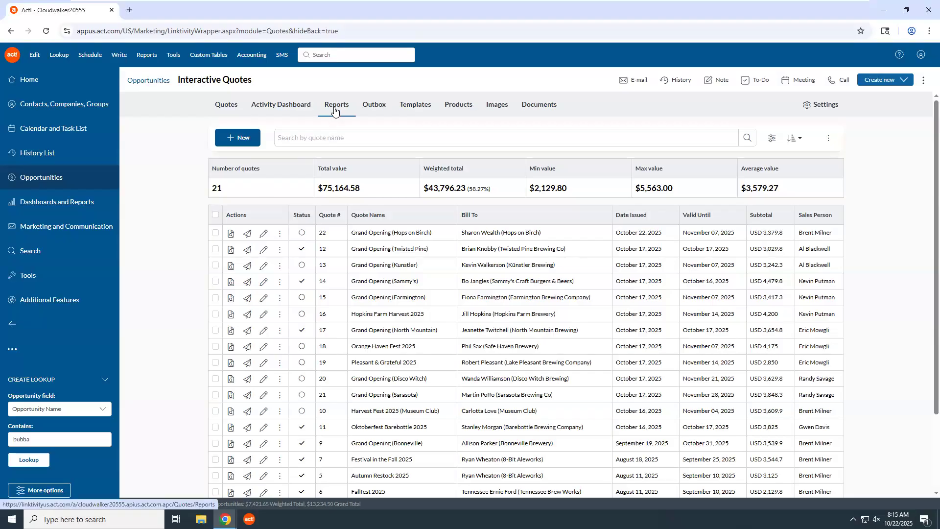
pyautogui.click(290, 110)
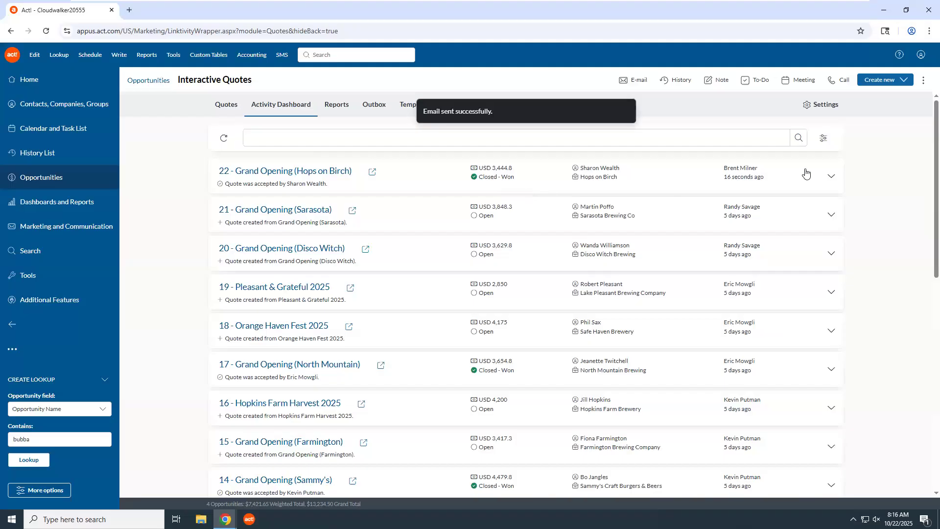
pyautogui.click(832, 180)
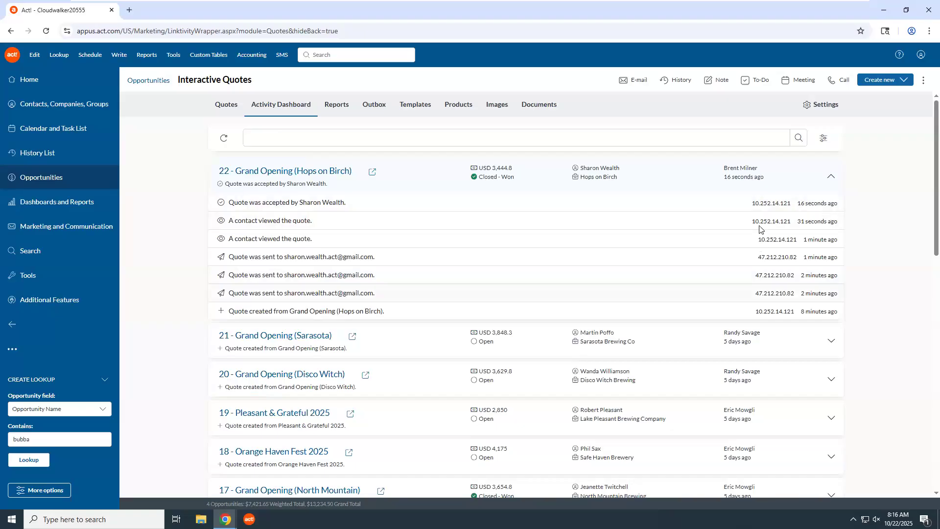
# Open the quote reports with the date range kept at This Year
pyautogui.click(333, 107)
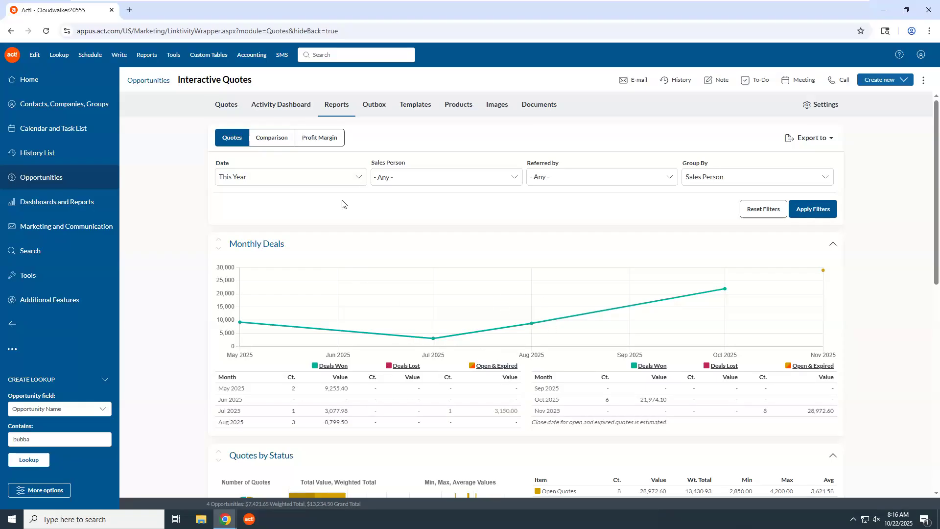
pyautogui.click(359, 178)
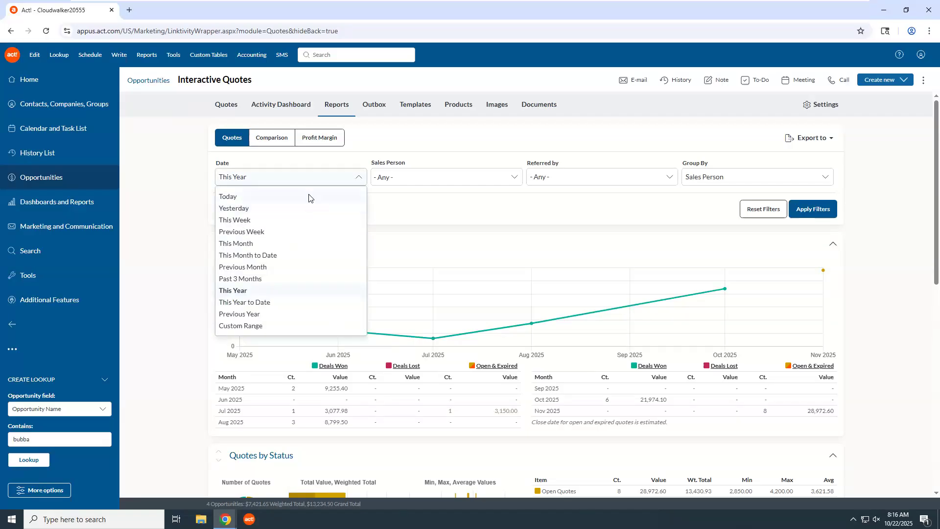
pyautogui.click(359, 179)
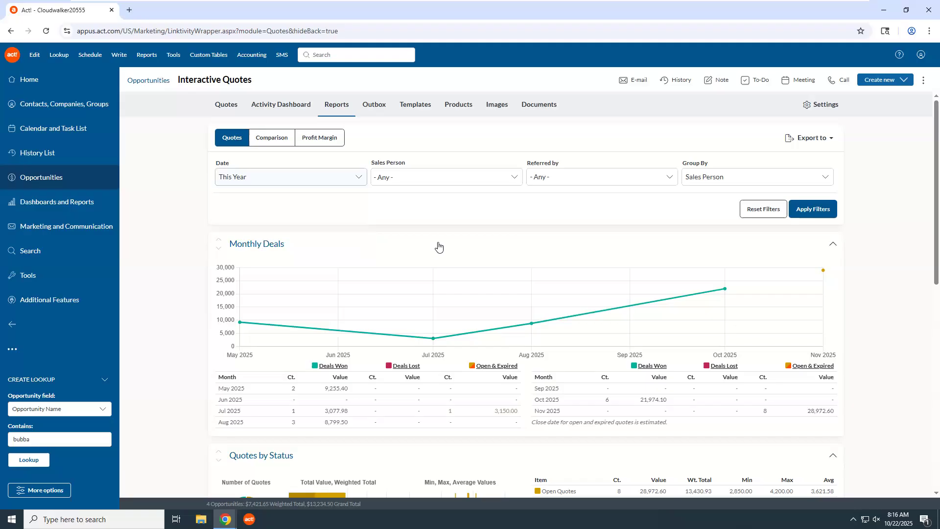
# Review the Monthly Deals and Quotes by Status charts: 12 of 21 quotes won, worth 43,106.98
pyautogui.scroll(-4, 378, 245)
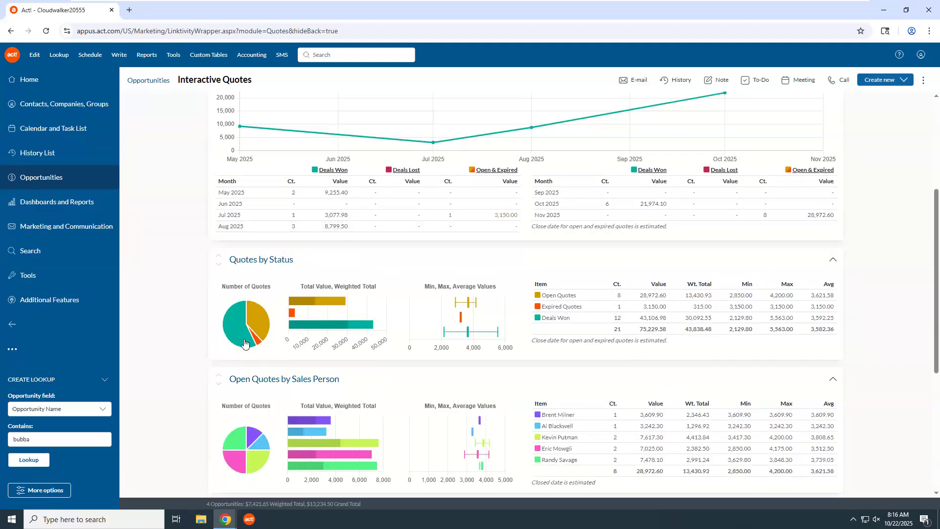
pyautogui.moveTo(238, 345)
pyautogui.scroll(-4, 267, 345)
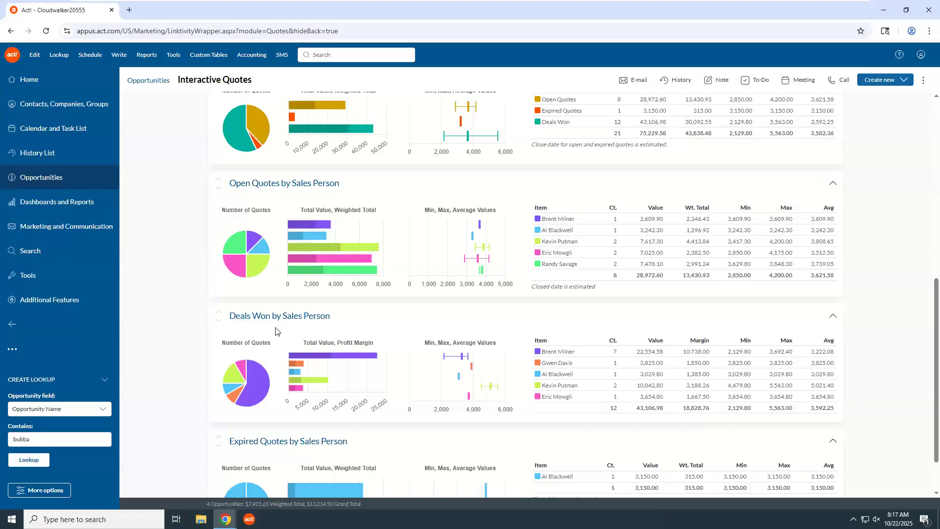
pyautogui.moveTo(286, 261)
pyautogui.moveTo(348, 261)
pyautogui.scroll(-1, 348, 263)
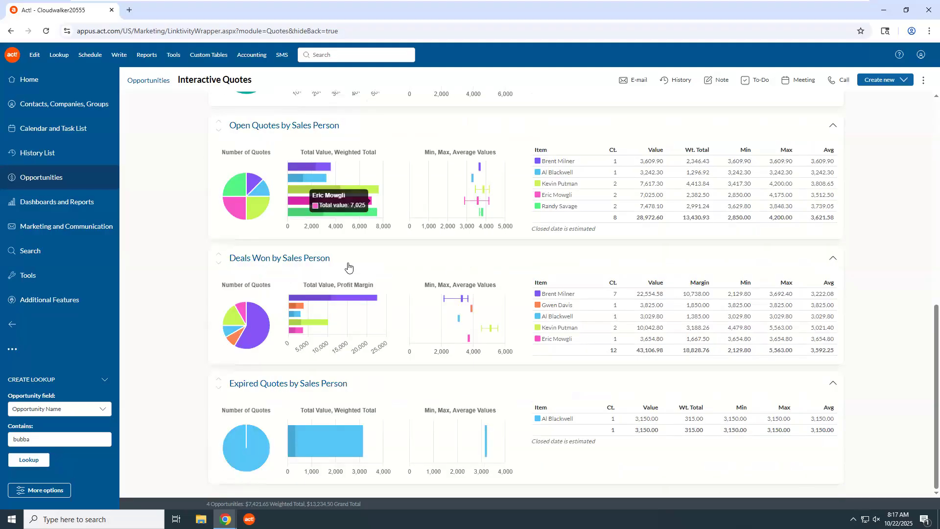
pyautogui.scroll(1, 348, 264)
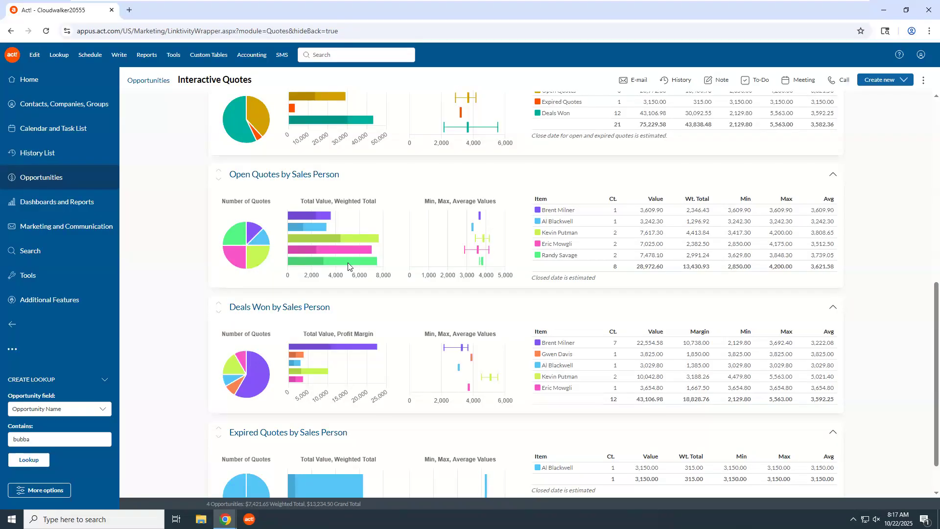
pyautogui.scroll(10, 347, 266)
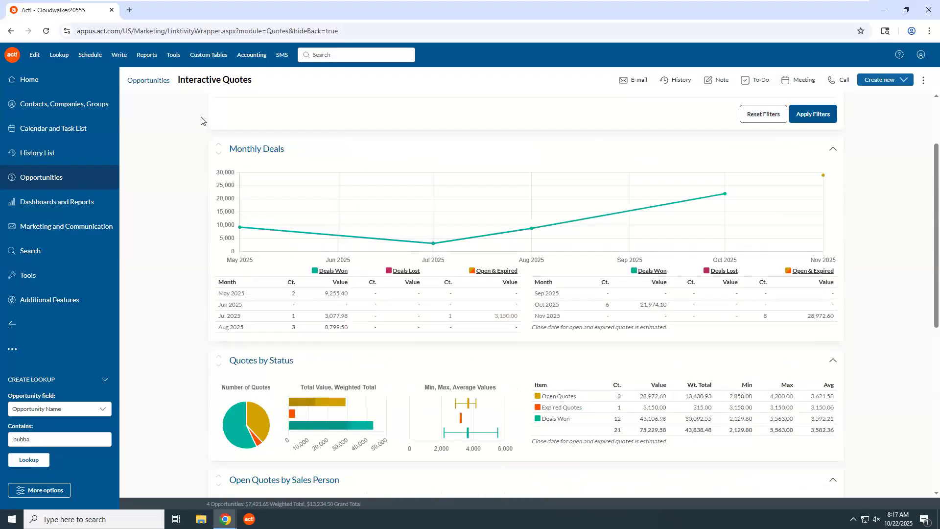
pyautogui.click(232, 107)
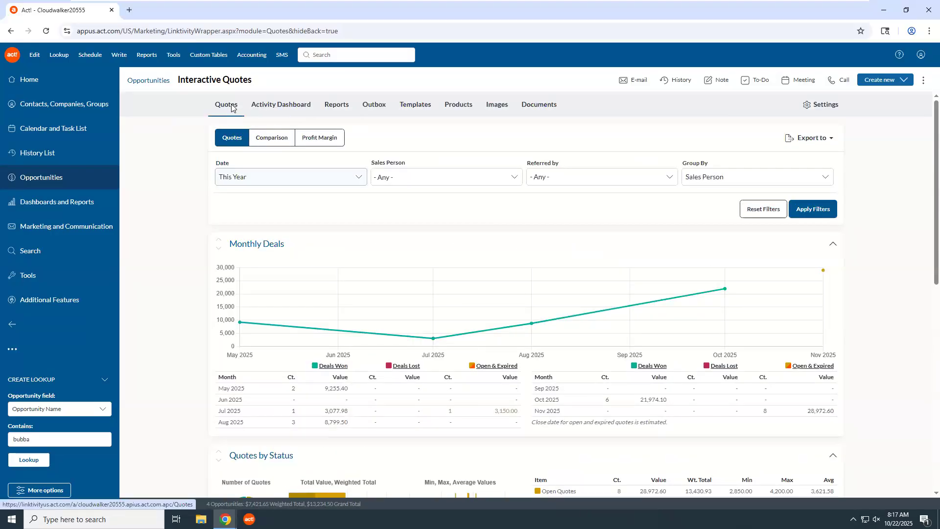